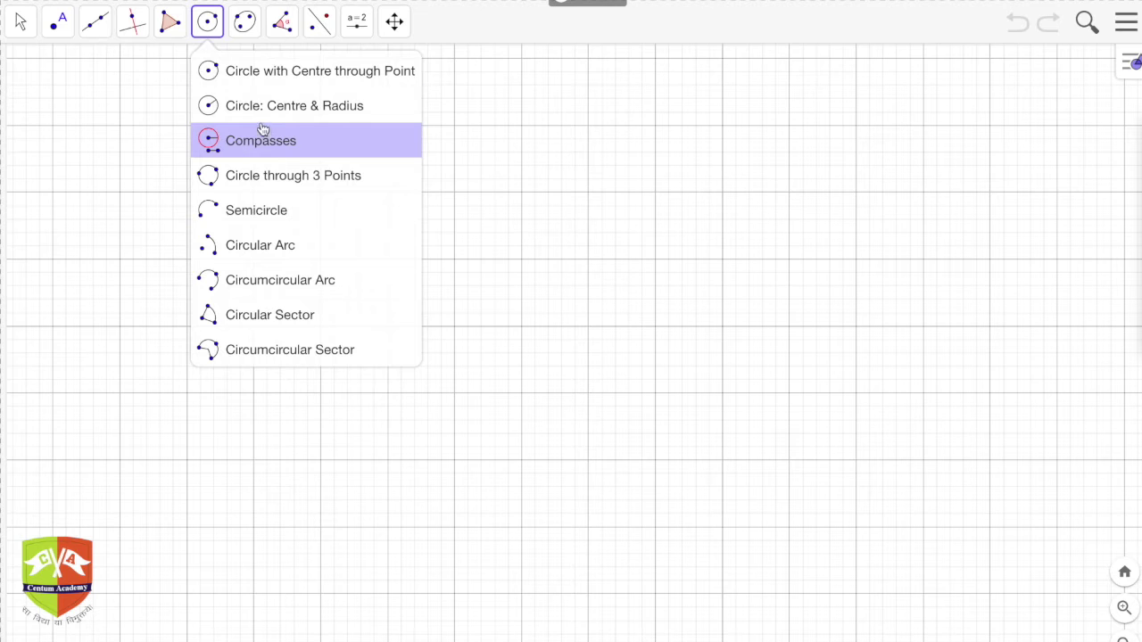
- Draw a circle by centre and point, with the second point directly above the centre at a radius of about 6 units
left_click(274, 71)
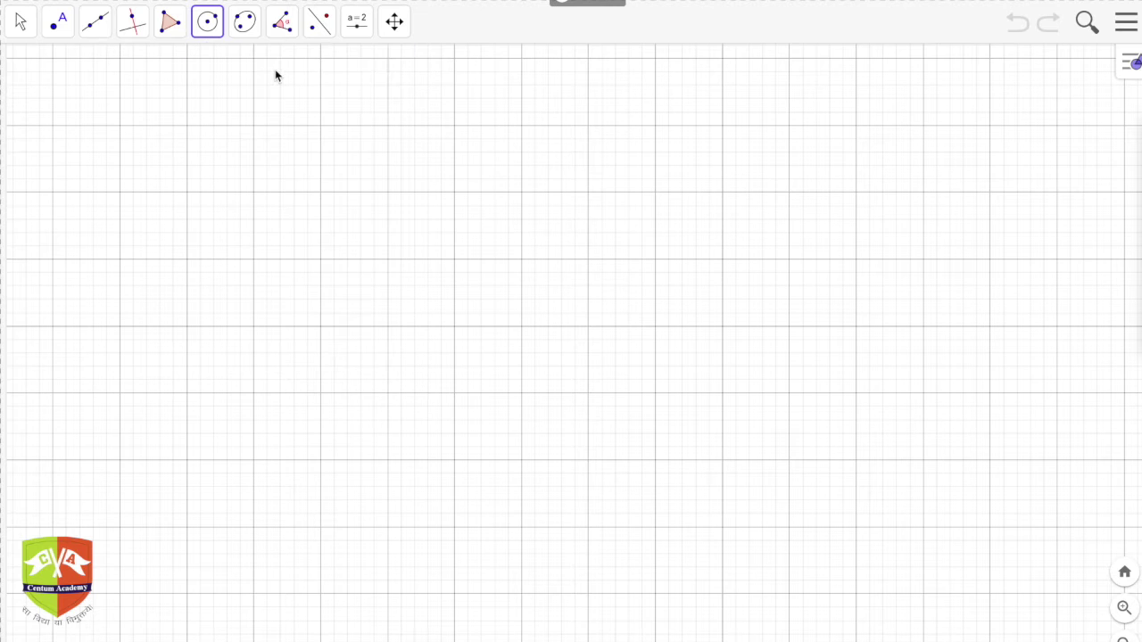
left_click(454, 326)
left_click(455, 126)
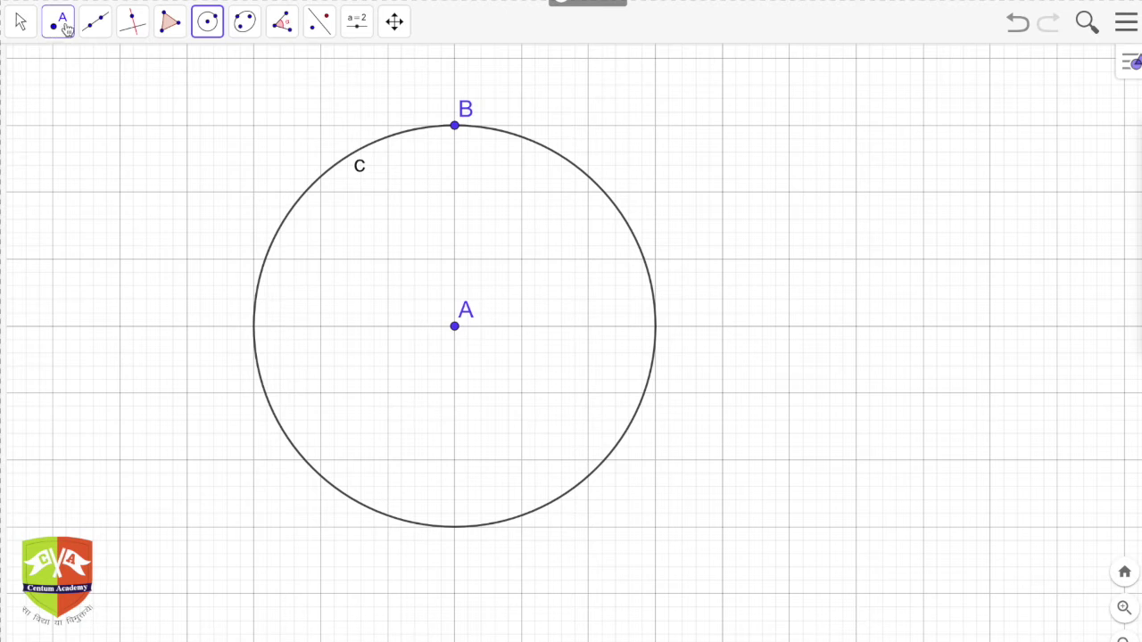
- Draw a radius segment from centre A to point B on the circle
left_click(95, 22)
left_click(127, 106)
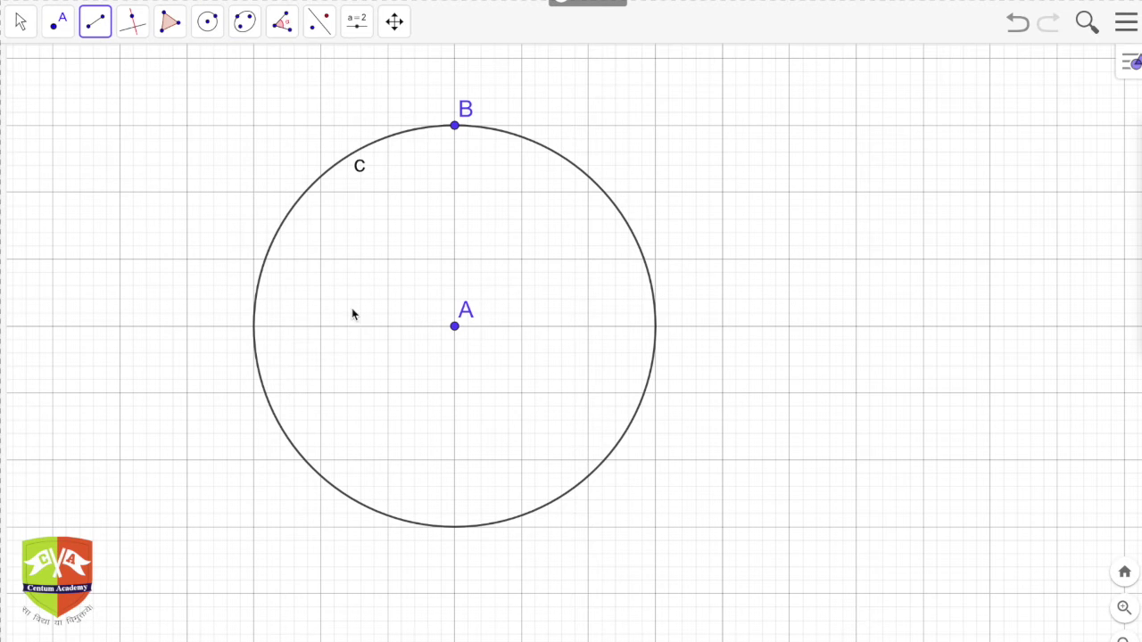
left_click(454, 326)
left_click(455, 126)
- Display the length of radius segment AB with the Distance or Length tool
left_click(282, 22)
left_click(338, 143)
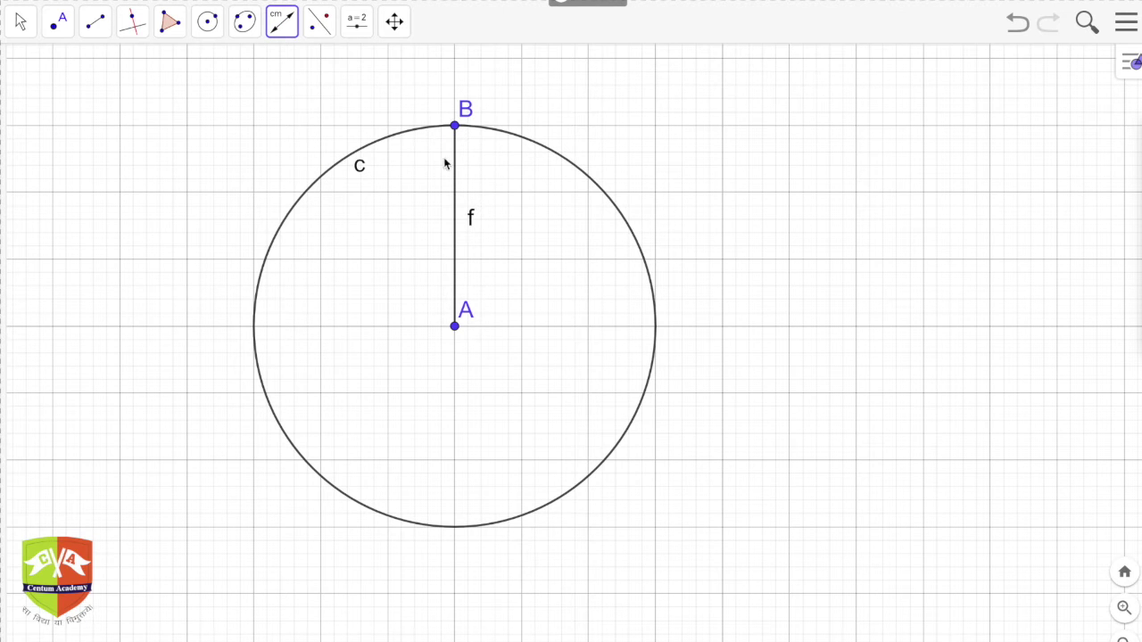
left_click(454, 169)
- Draw a chord from a point on the circle's lower-left arc to its rightmost point, passing just below centre A
left_click(89, 33)
left_click(109, 109)
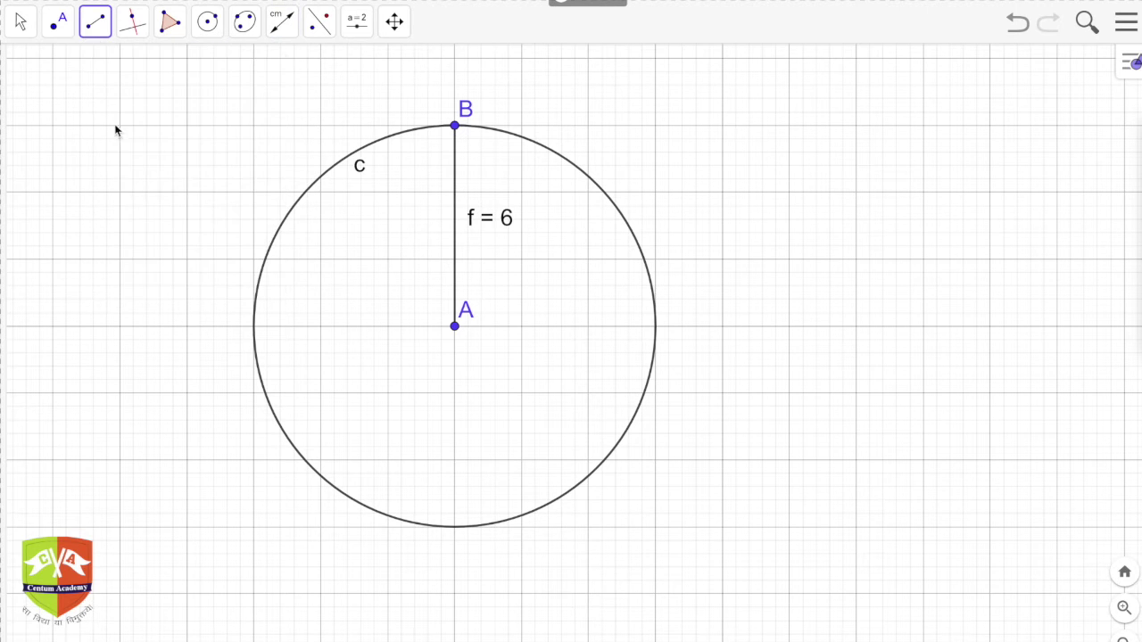
left_click(266, 392)
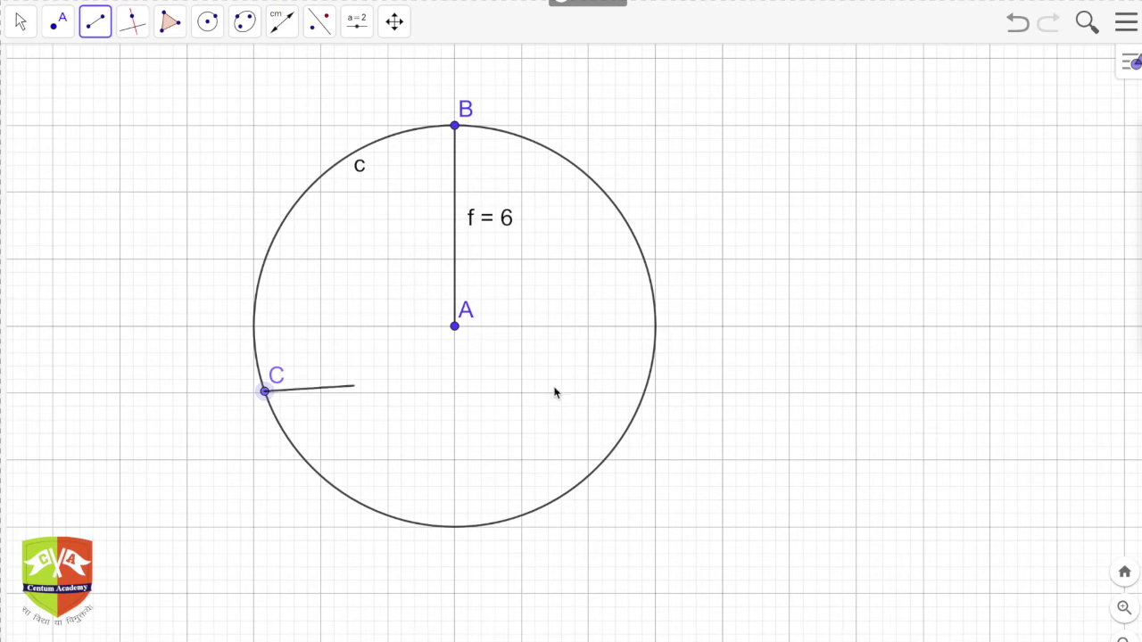
left_click(656, 329)
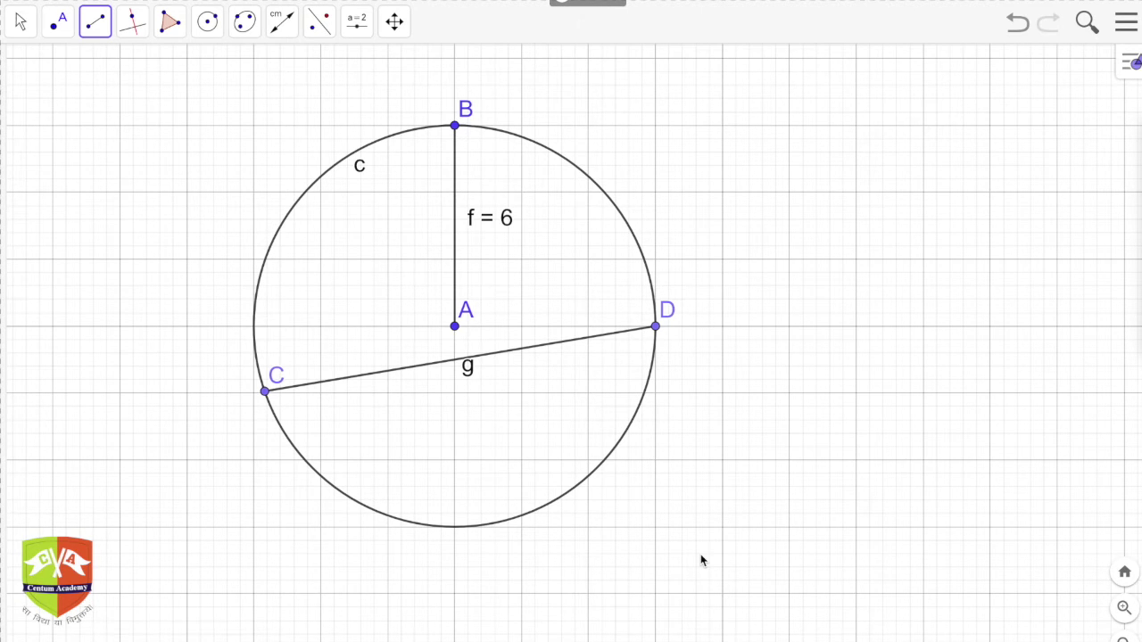
left_click(656, 326)
left_click(650, 281)
left_click(1018, 23)
- Move point D up along the circle until chord CD passes through centre A
left_click(22, 27)
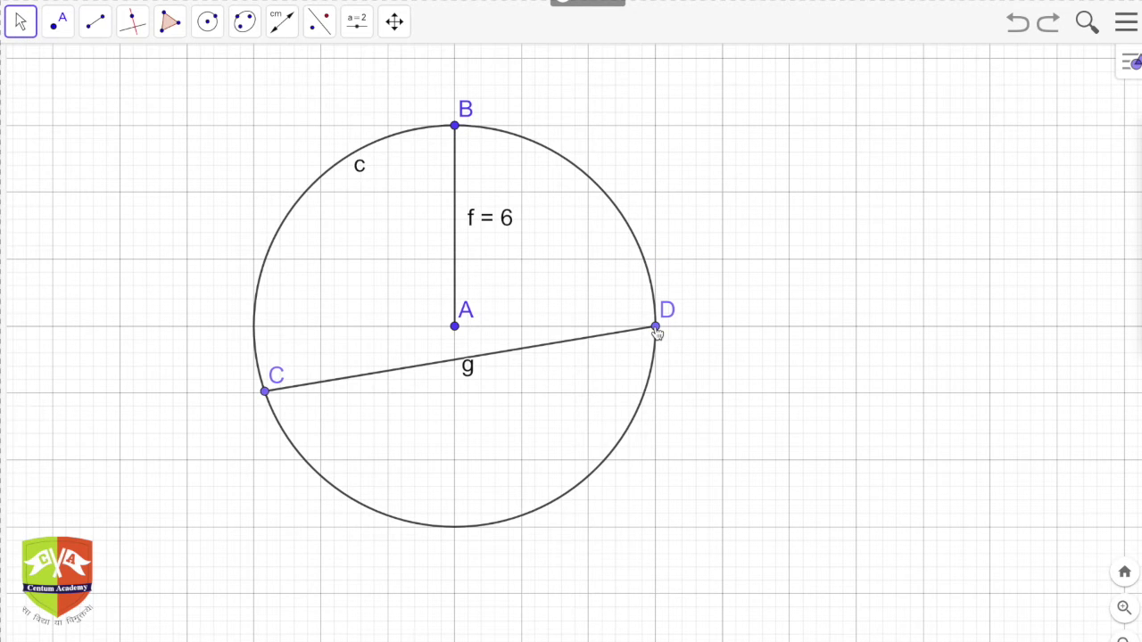
left_click_drag(657, 333, 636, 272)
left_click_drag(522, 308, 647, 265)
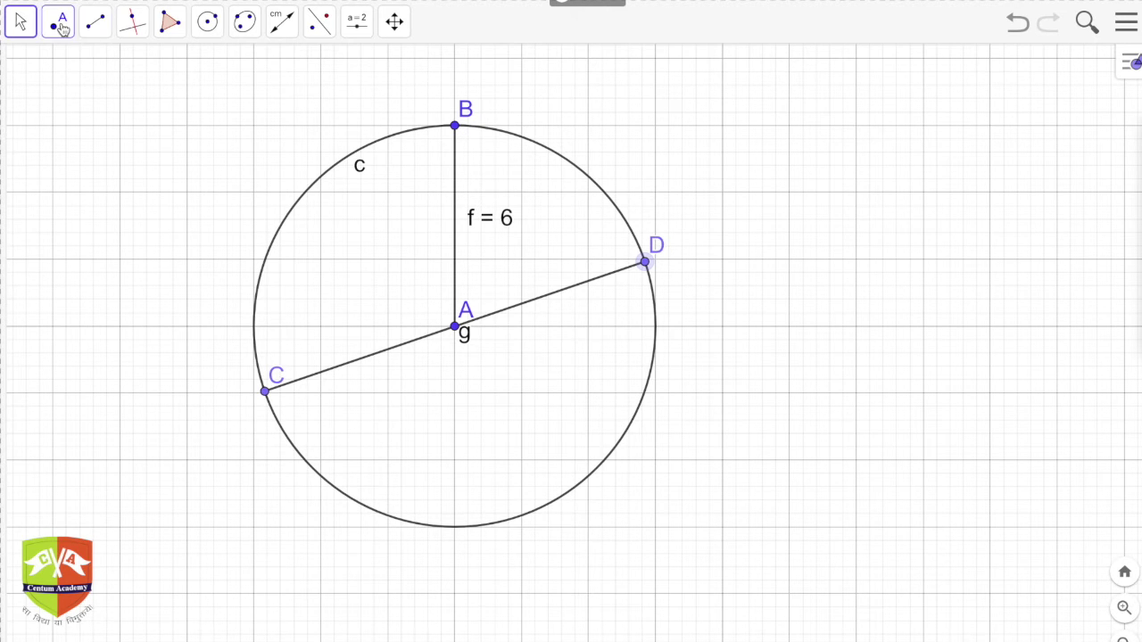
- Draw two more diameters through centre A, one from upper left to lower right and one from upper right to lower left
left_click(96, 25)
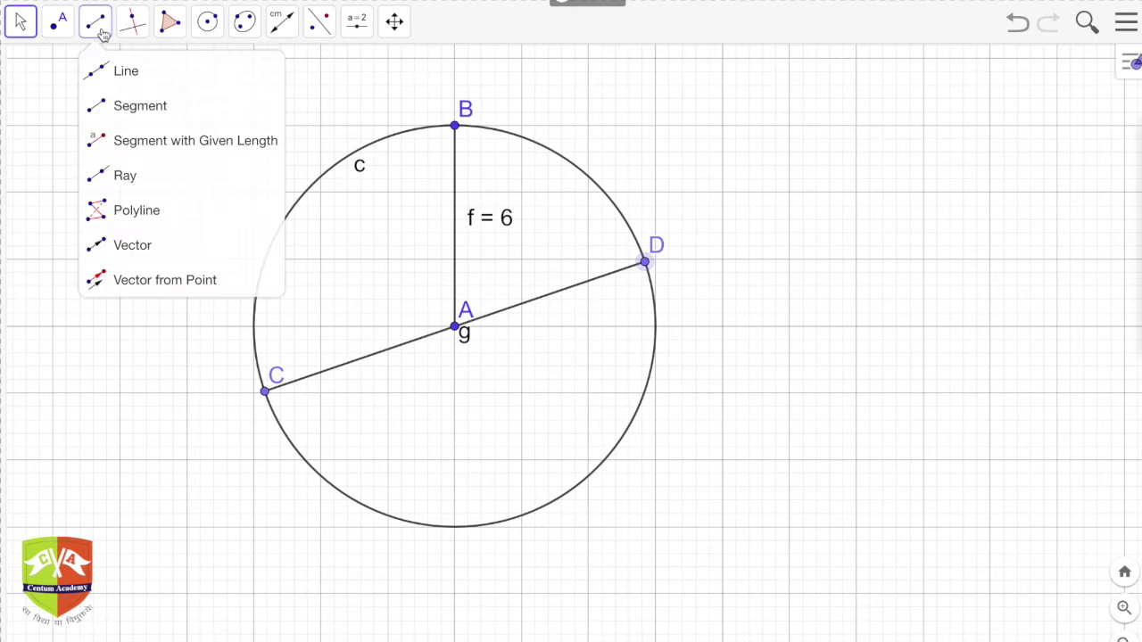
left_click(321, 177)
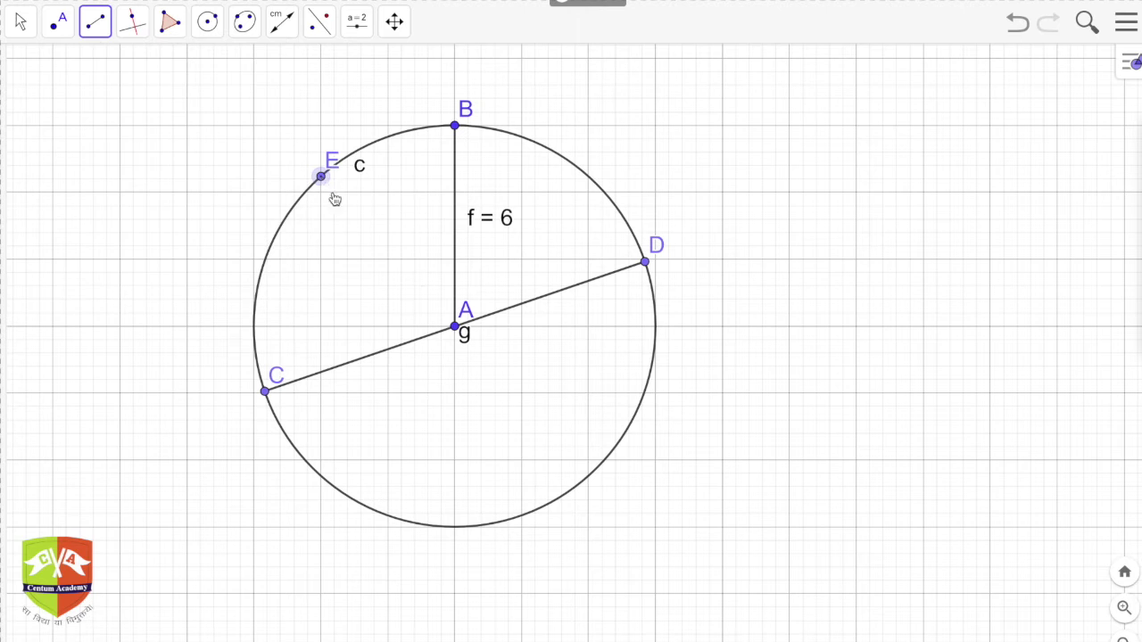
left_click(590, 476)
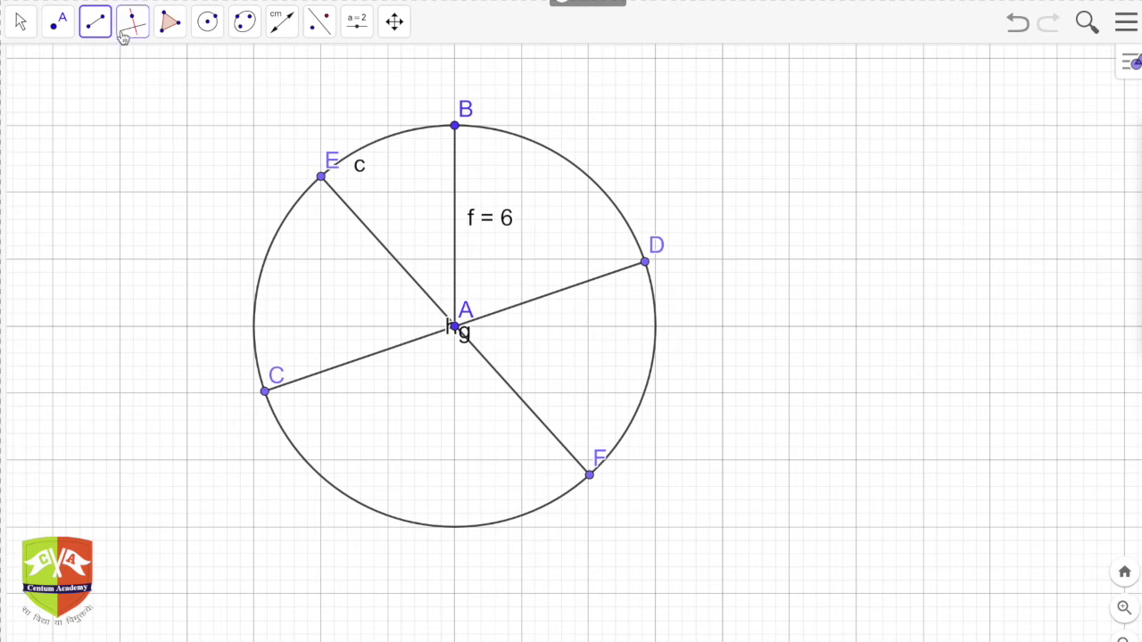
left_click(538, 143)
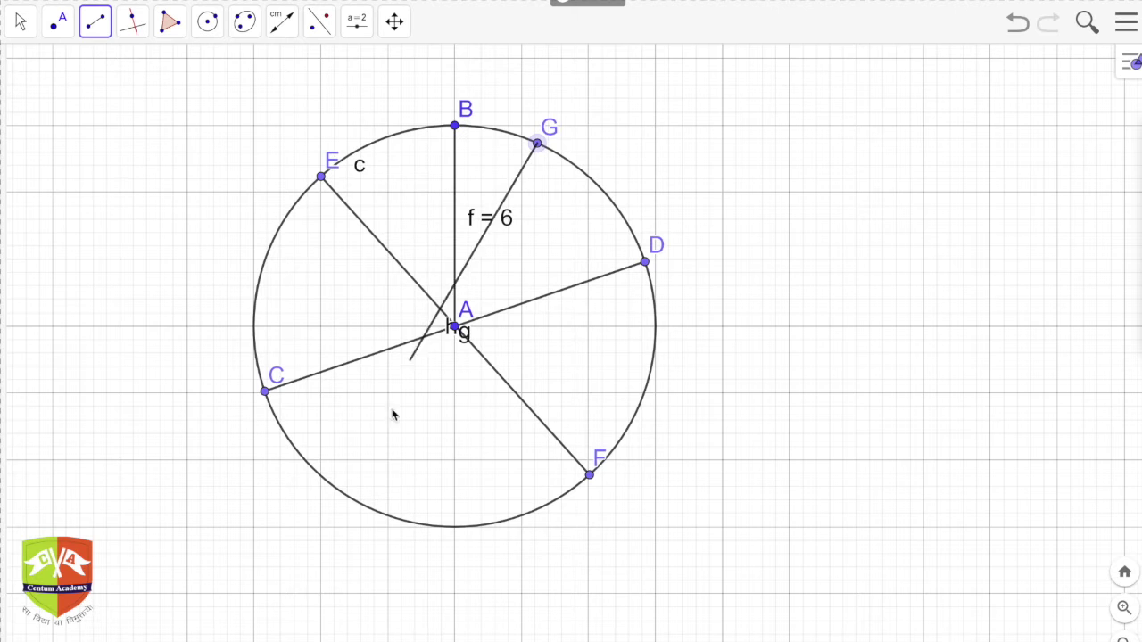
left_click(371, 508)
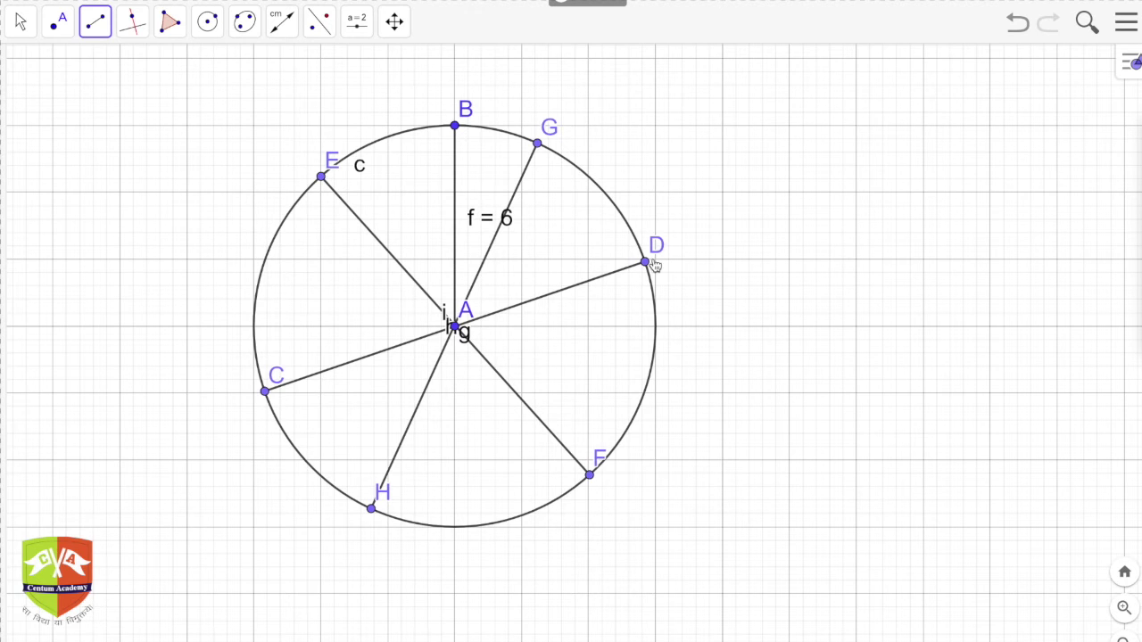
- Move point D around the circle to between C and H, and display the length of chord CD
left_click(21, 23)
left_click(35, 64)
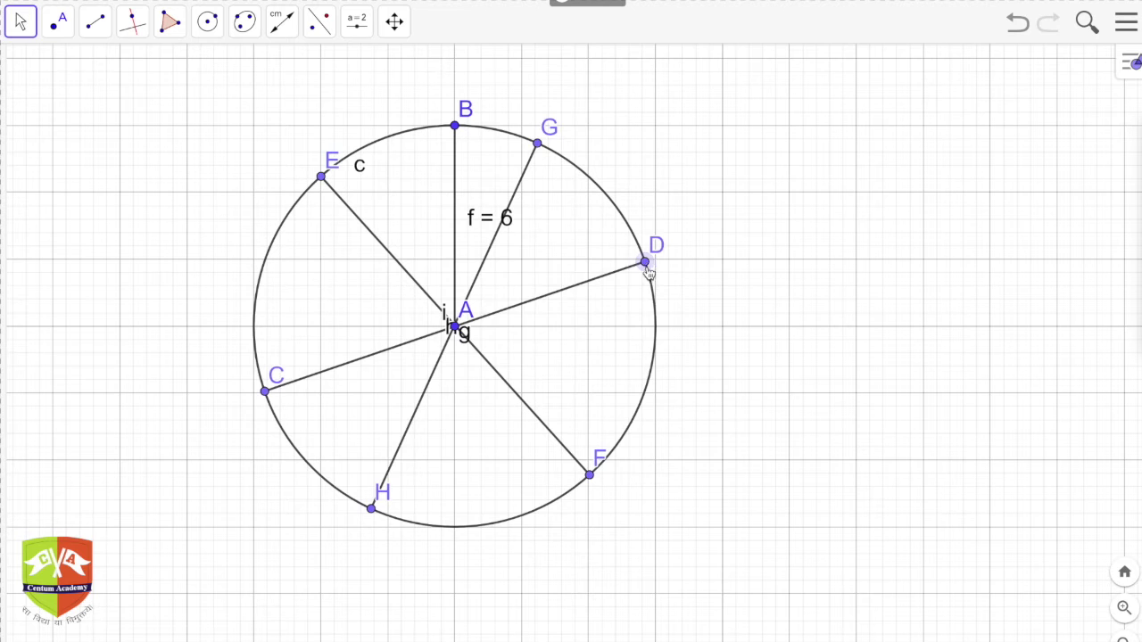
left_click_drag(645, 268, 350, 490)
left_click(282, 21)
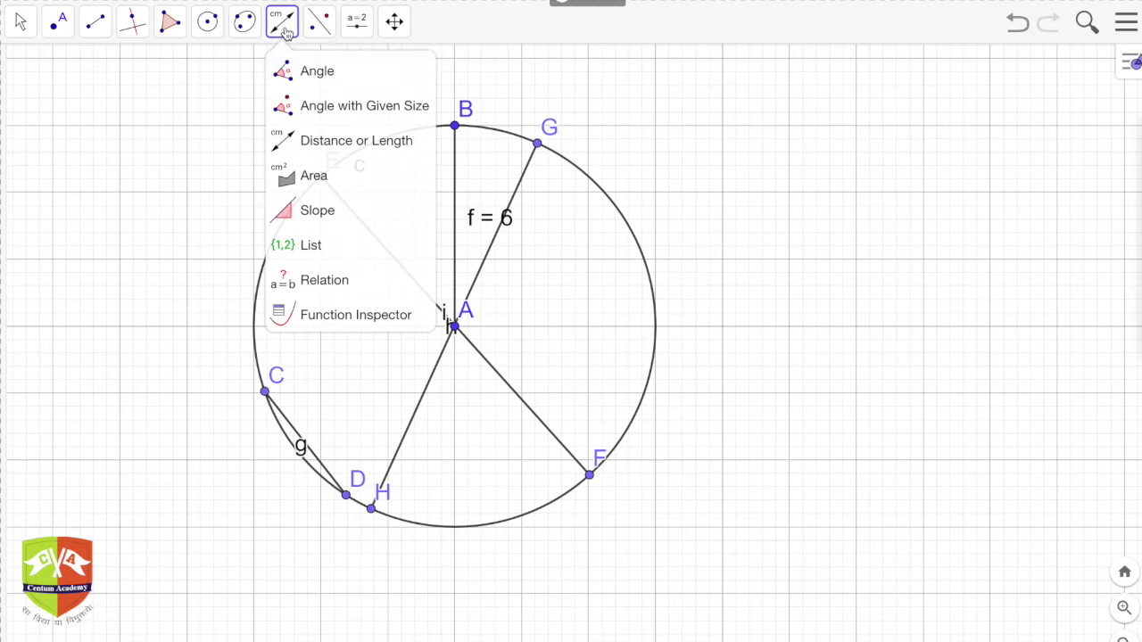
left_click(308, 143)
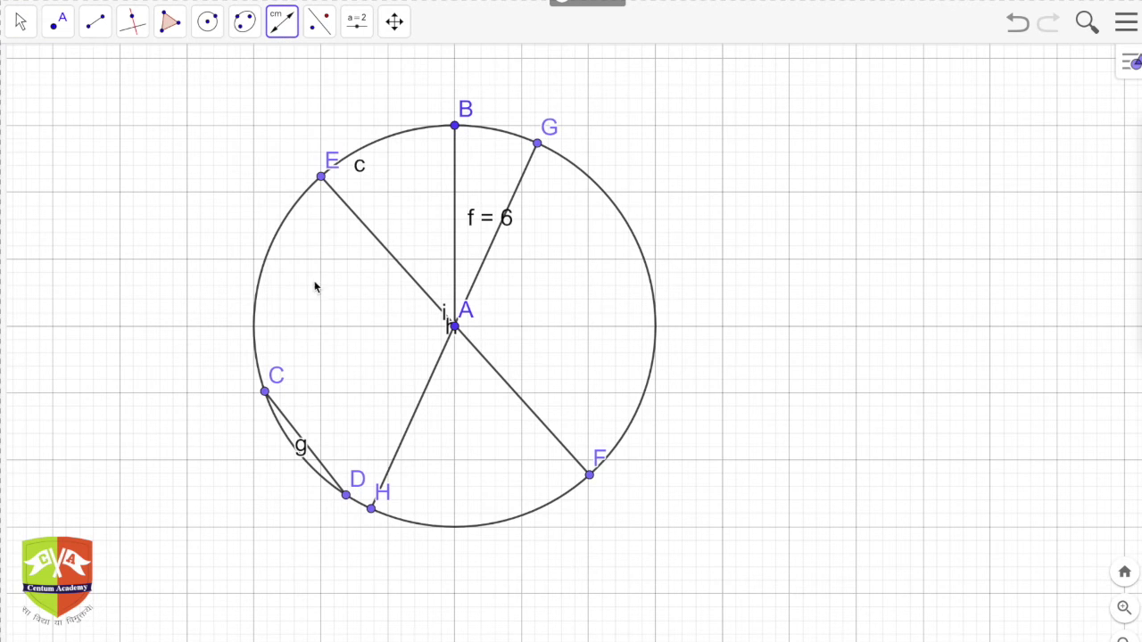
left_click(292, 427)
- Move point D back along the circle's right side until chord CD is a diameter through centre A
left_click(20, 21)
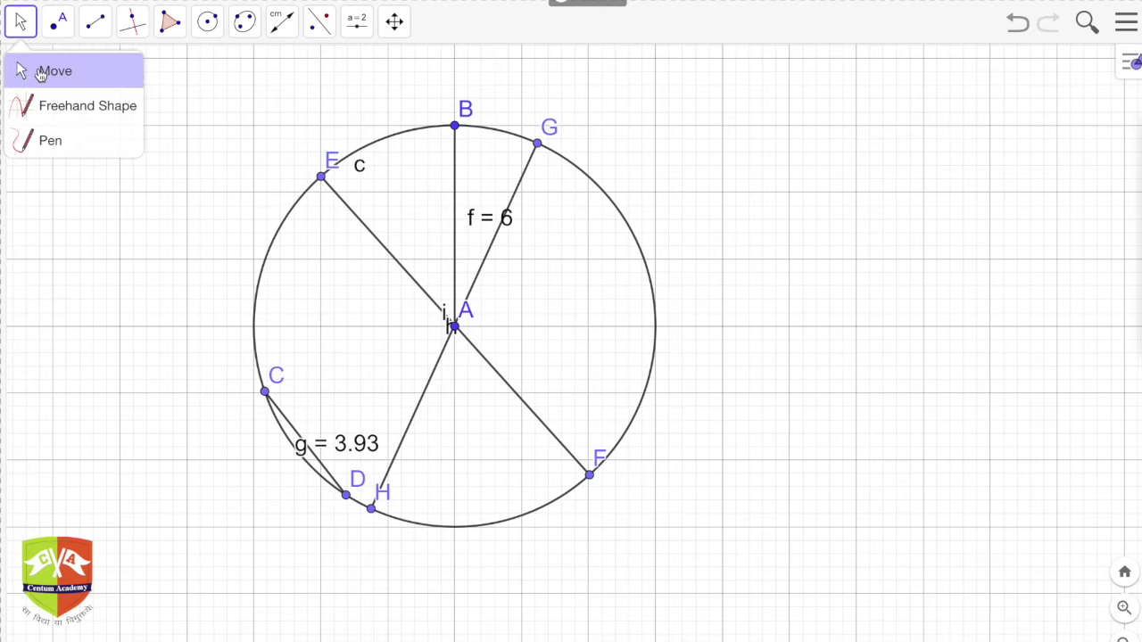
left_click_drag(352, 500, 609, 286)
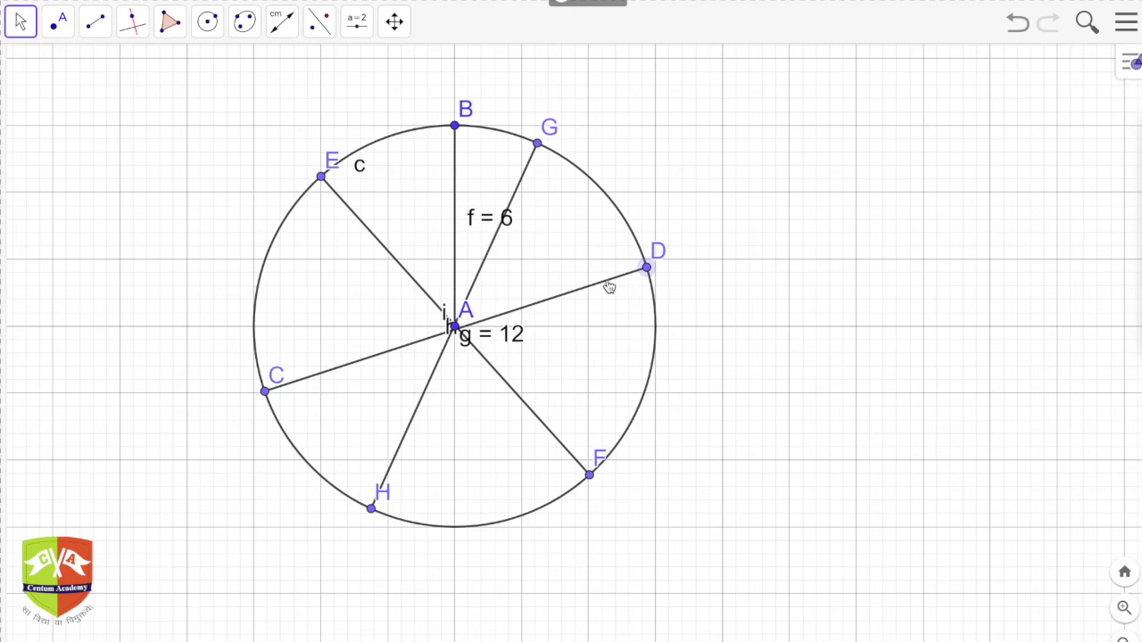
left_click_drag(610, 286, 565, 298)
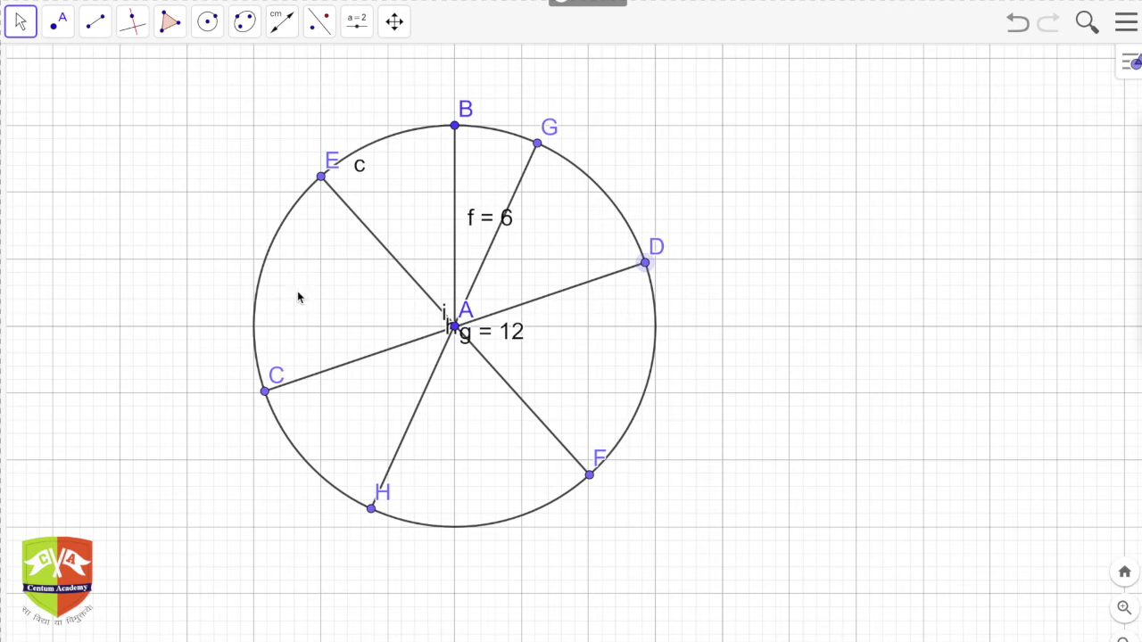
- Delete segment GH while keeping its endpoints on the circle
right_click(528, 176)
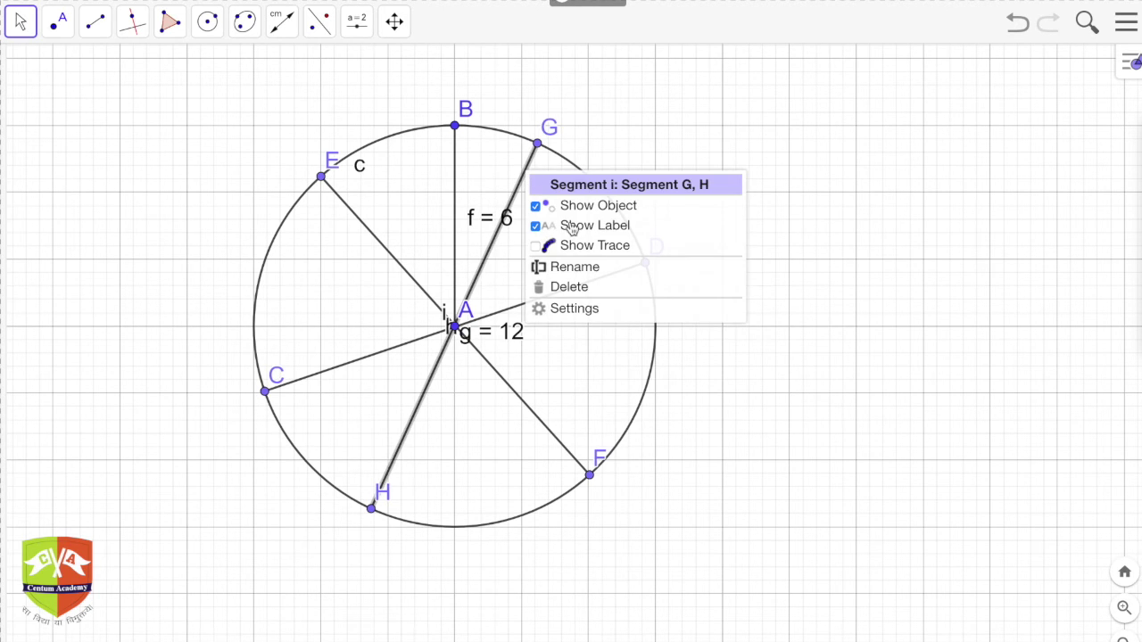
key("Escape")
key("Delete")
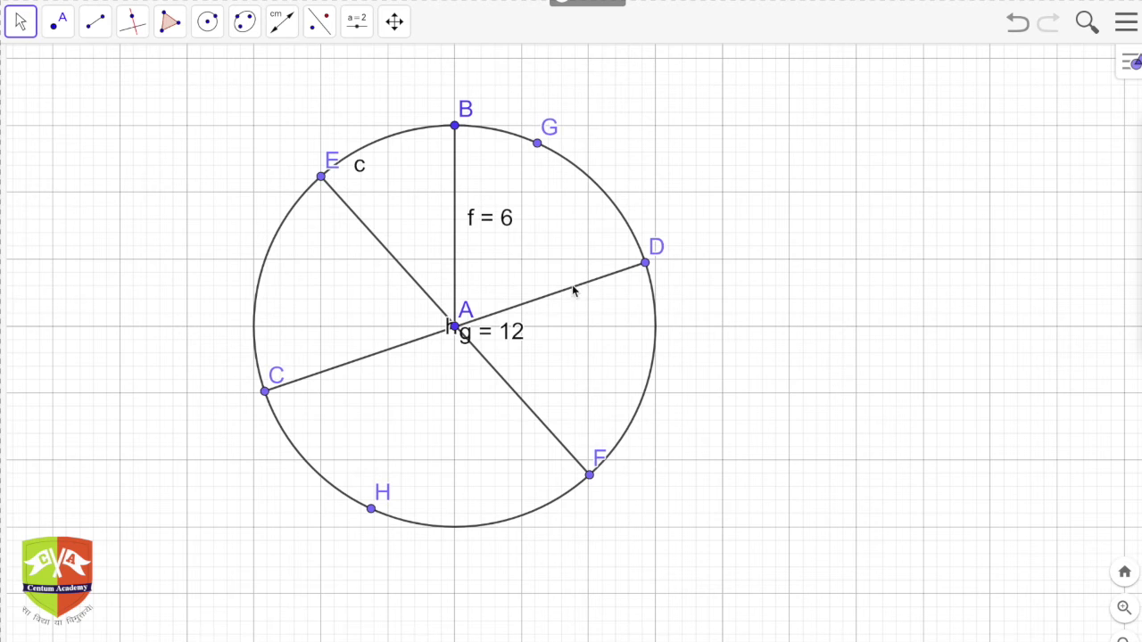
- Hide segment EF together with its label
right_click(505, 384)
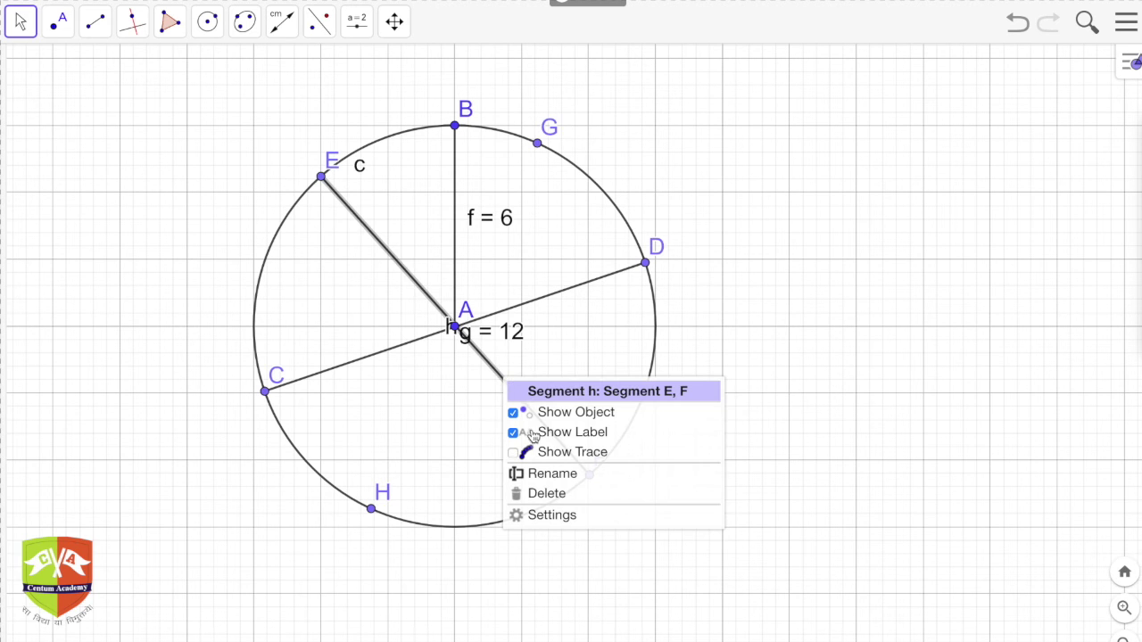
left_click(536, 432)
right_click(541, 429)
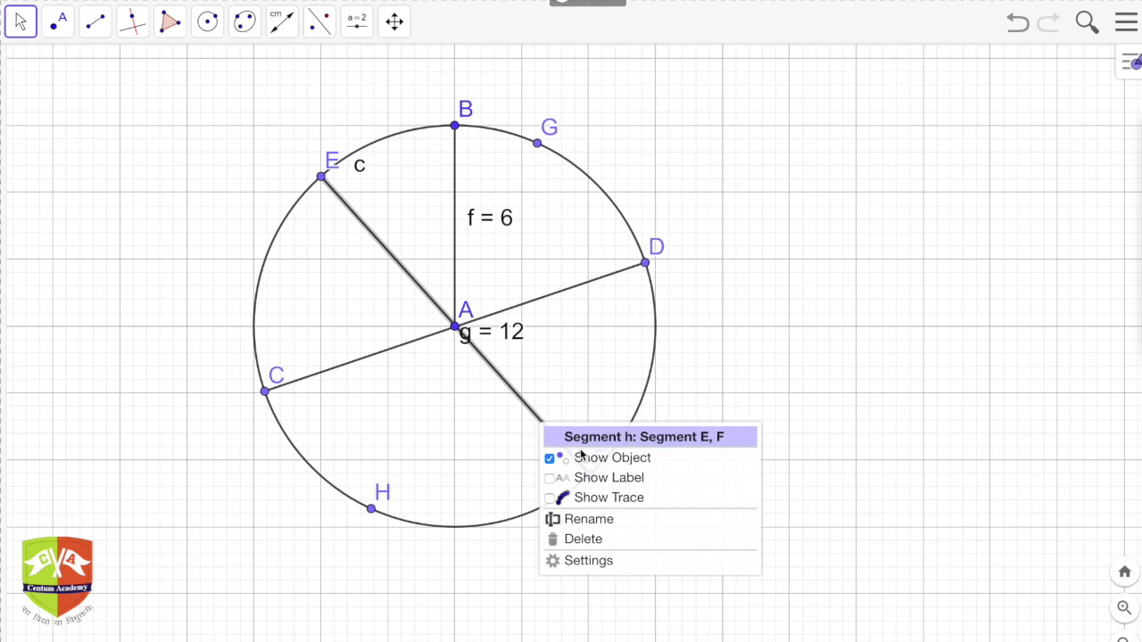
left_click(582, 458)
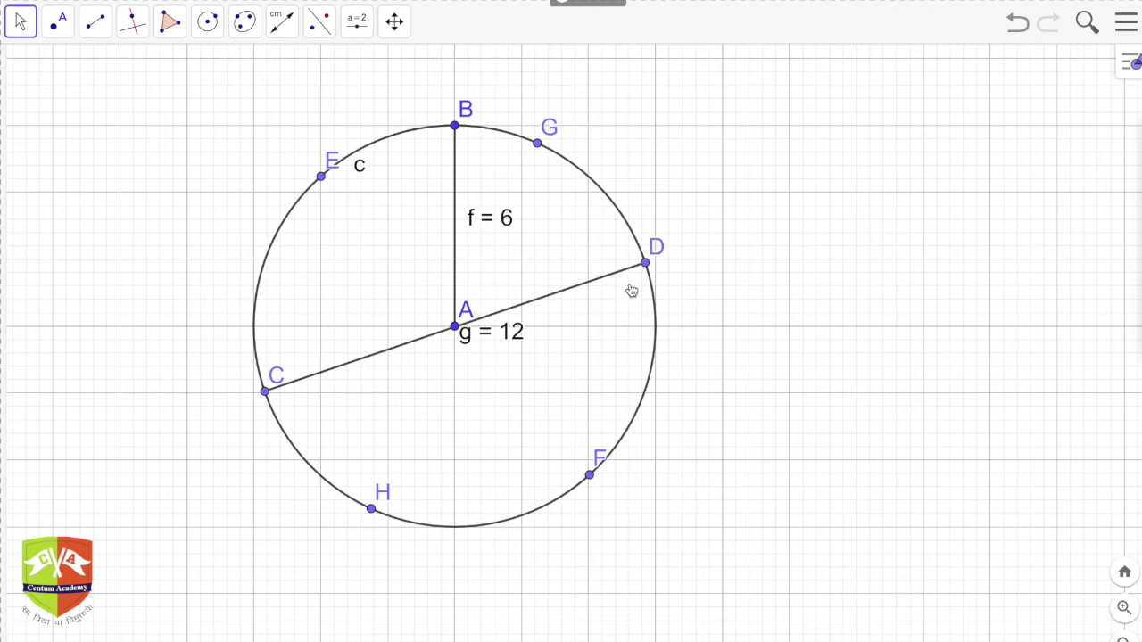
- Move point D down along the circle until CD is a nearly horizontal chord below centre A
left_click_drag(647, 266, 641, 392)
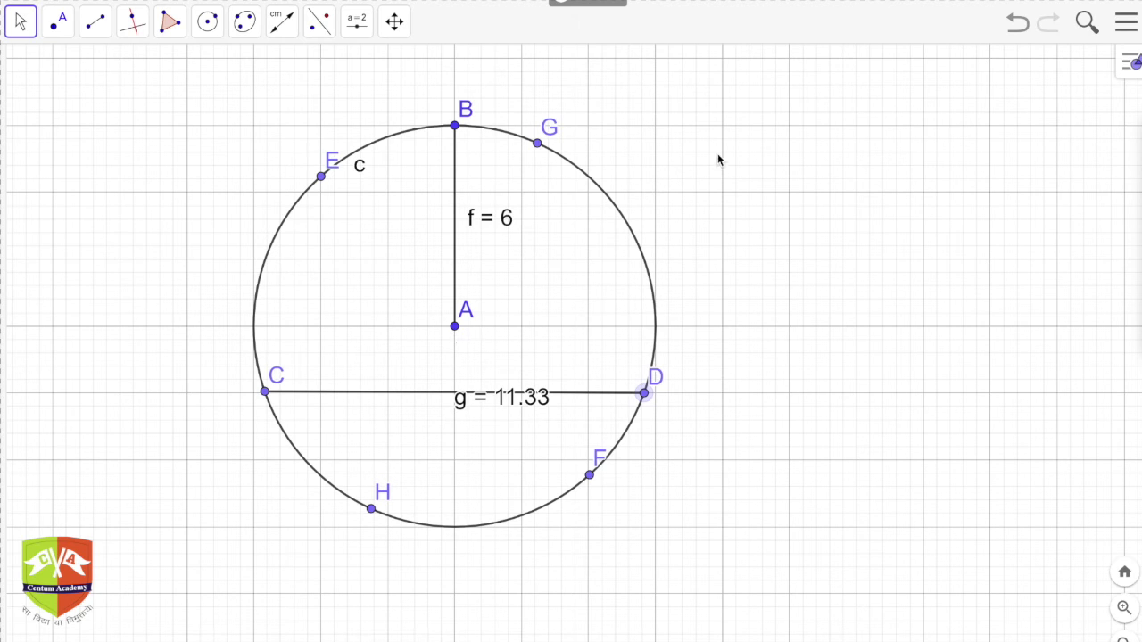
left_click(18, 34)
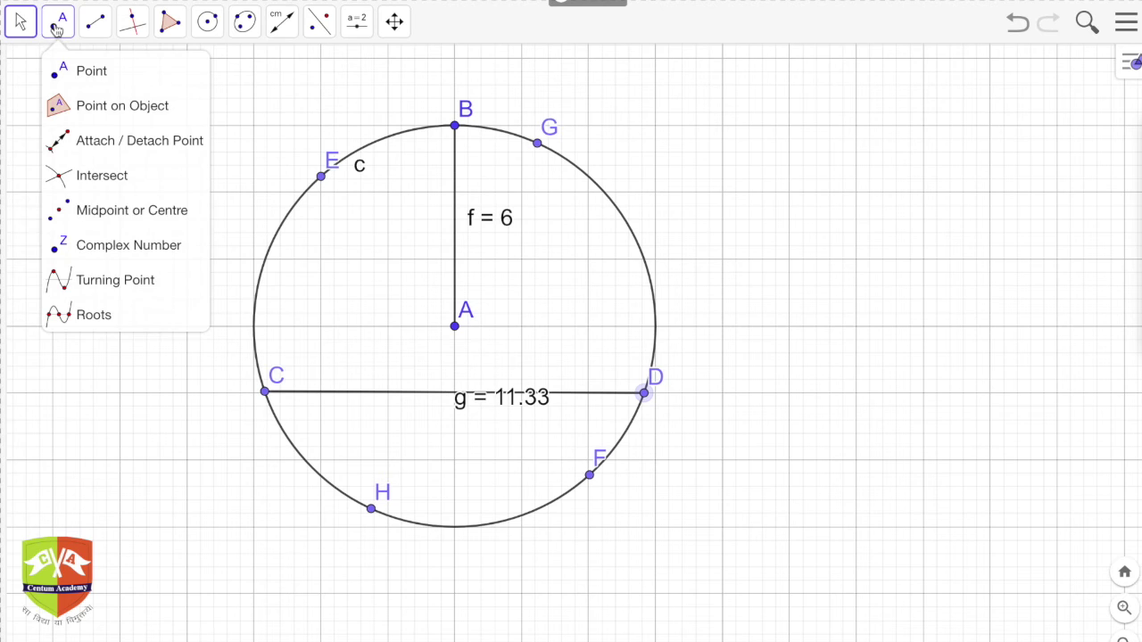
- Add the text "Major Segment" and place it inside the circle between centre A and chord CD
mouse_move(355, 27)
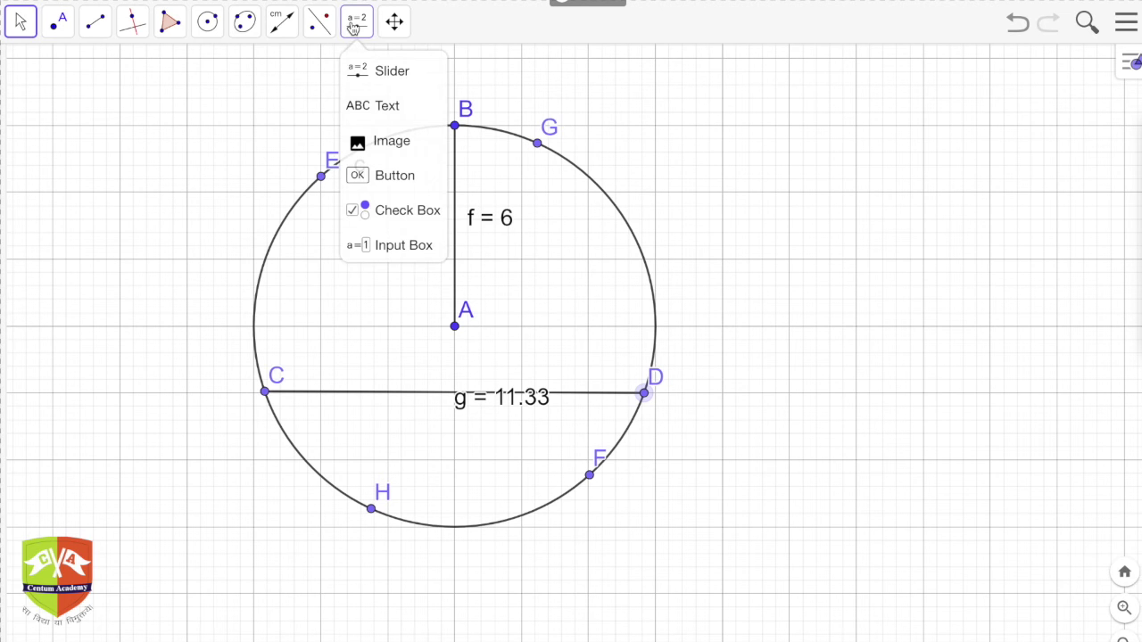
left_click(373, 105)
left_click(699, 117)
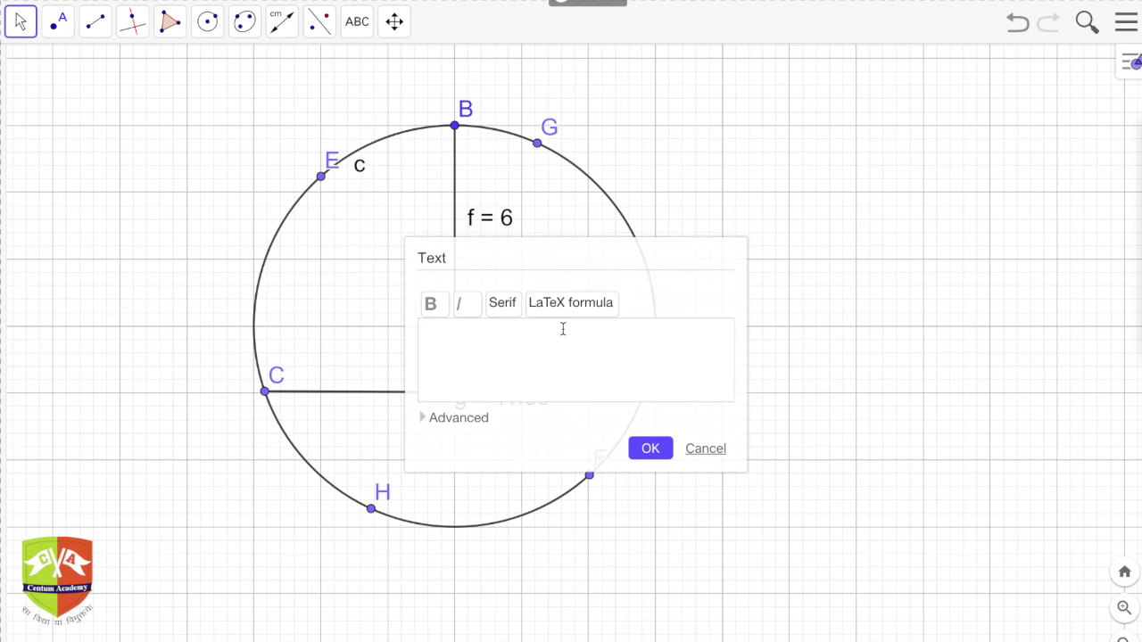
type("Major Segment")
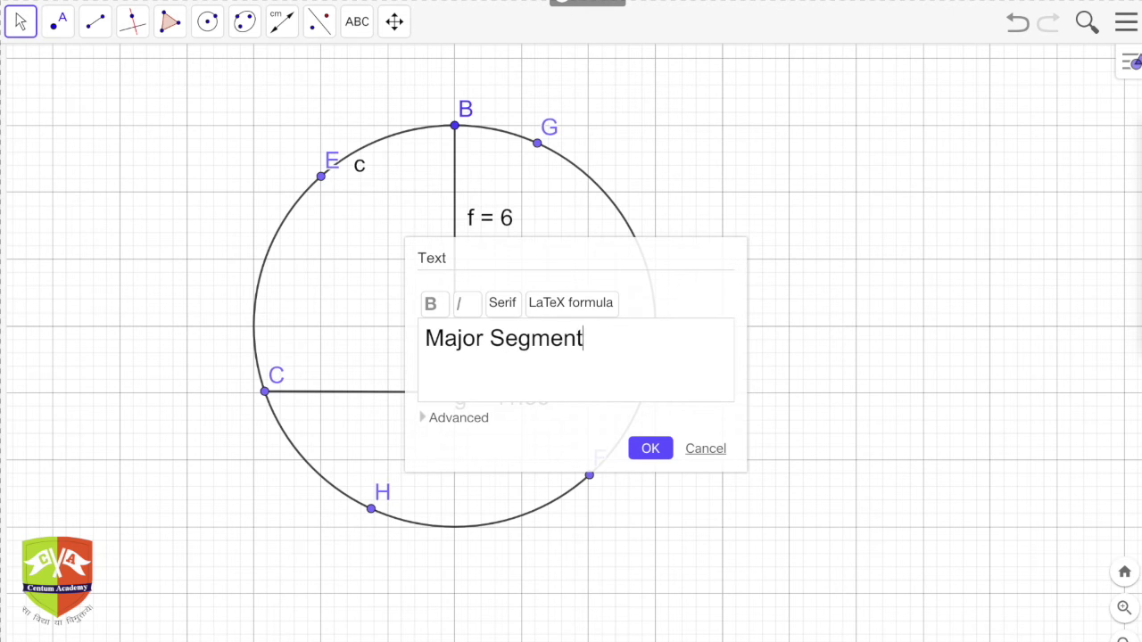
left_click(650, 451)
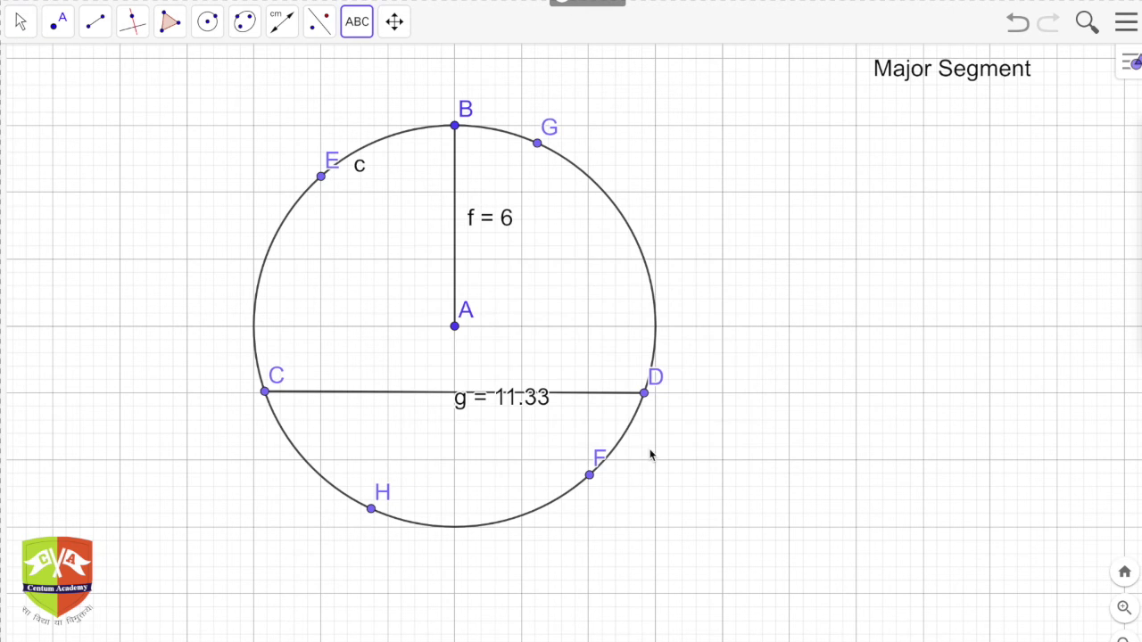
left_click_drag(919, 75, 420, 369)
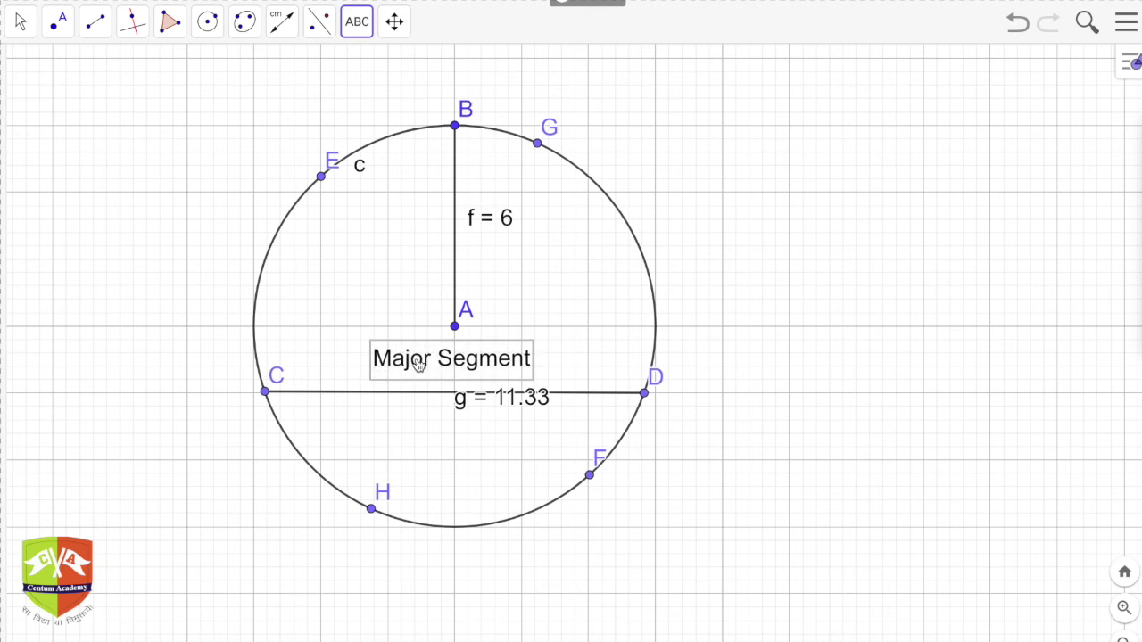
- Add a second text reading "Minor Segment" to the drawing
left_click(361, 32)
left_click(376, 122)
left_click(379, 109)
type("Mi")
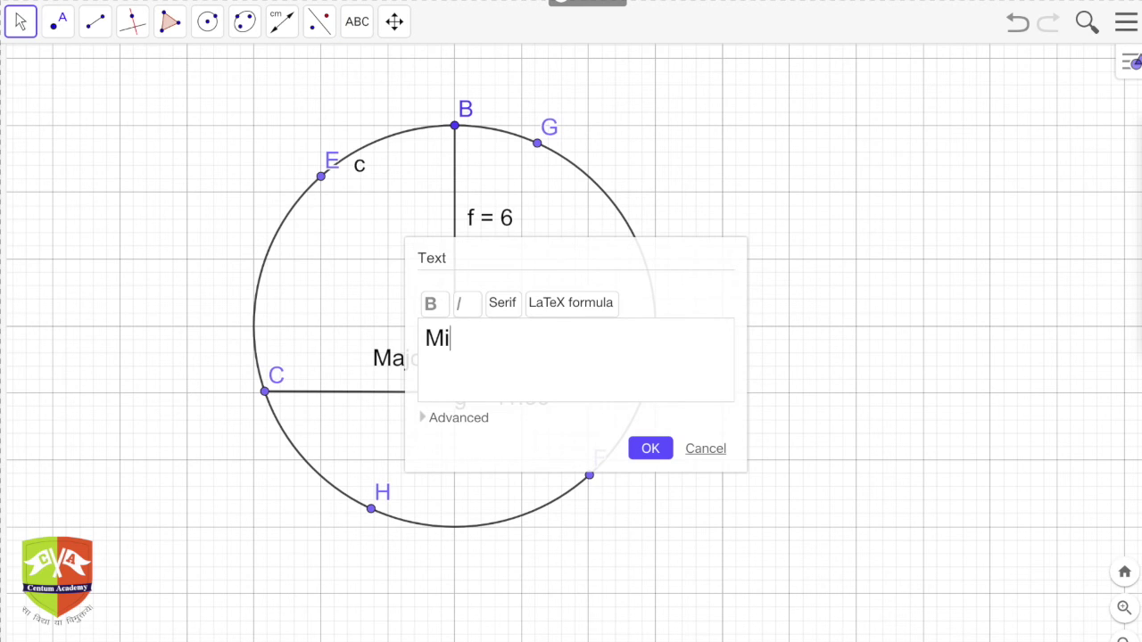
type("nor Segment")
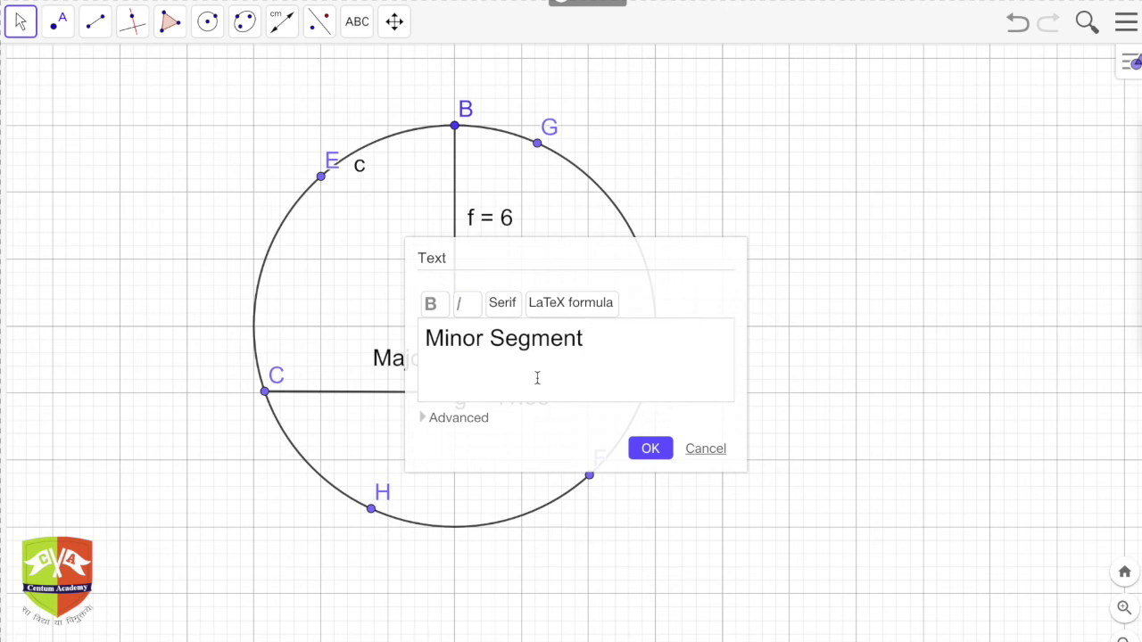
left_click(668, 455)
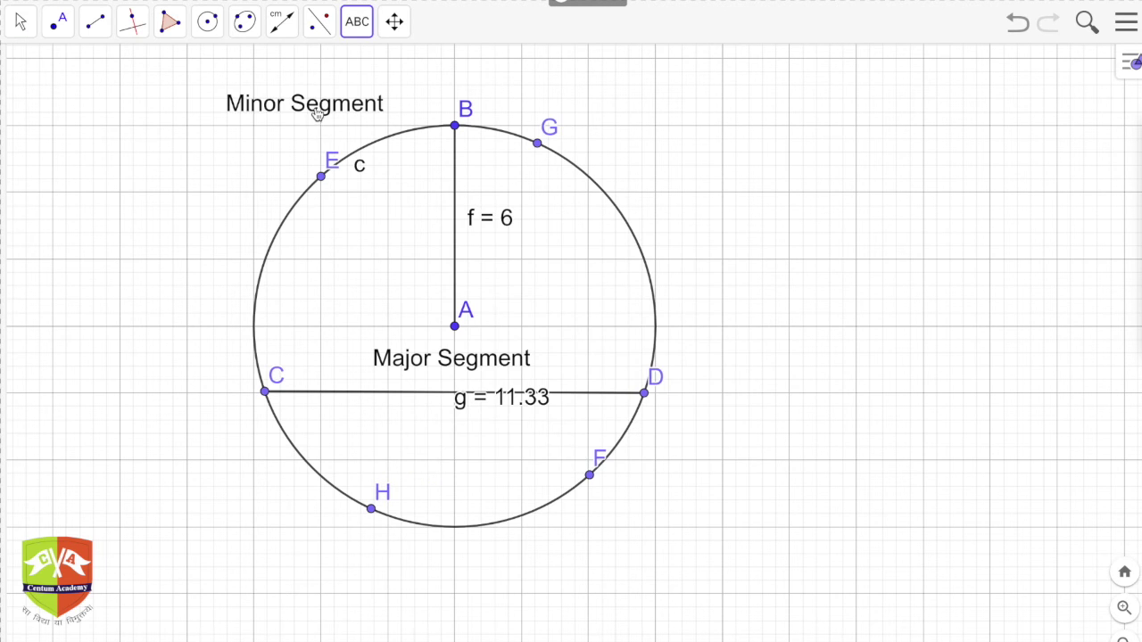
- Place the "Minor Segment" text inside the circle below chord CD
left_click_drag(317, 114, 468, 452)
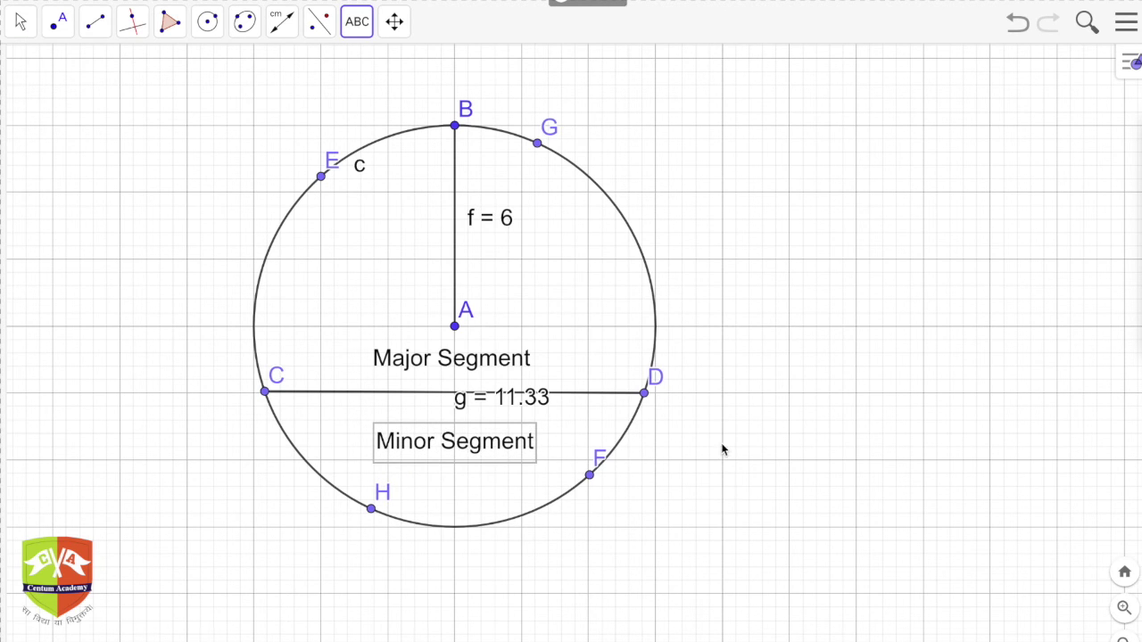
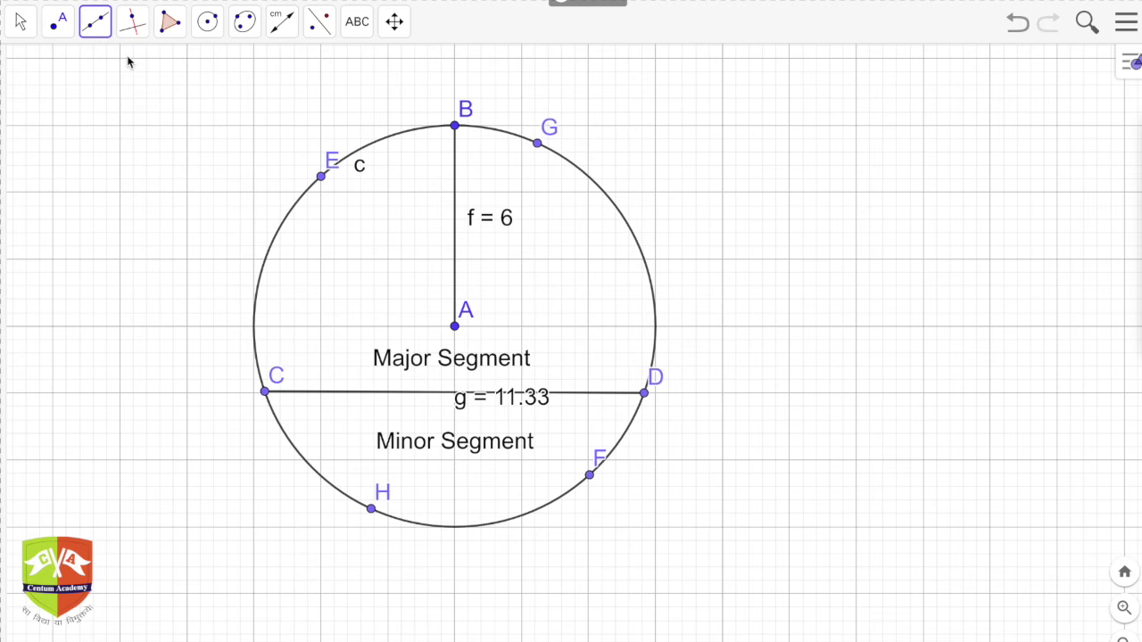
- Draw a line through two new points outside the circle, crossing it above centre A and rising to the right
left_click(120, 336)
left_click(819, 132)
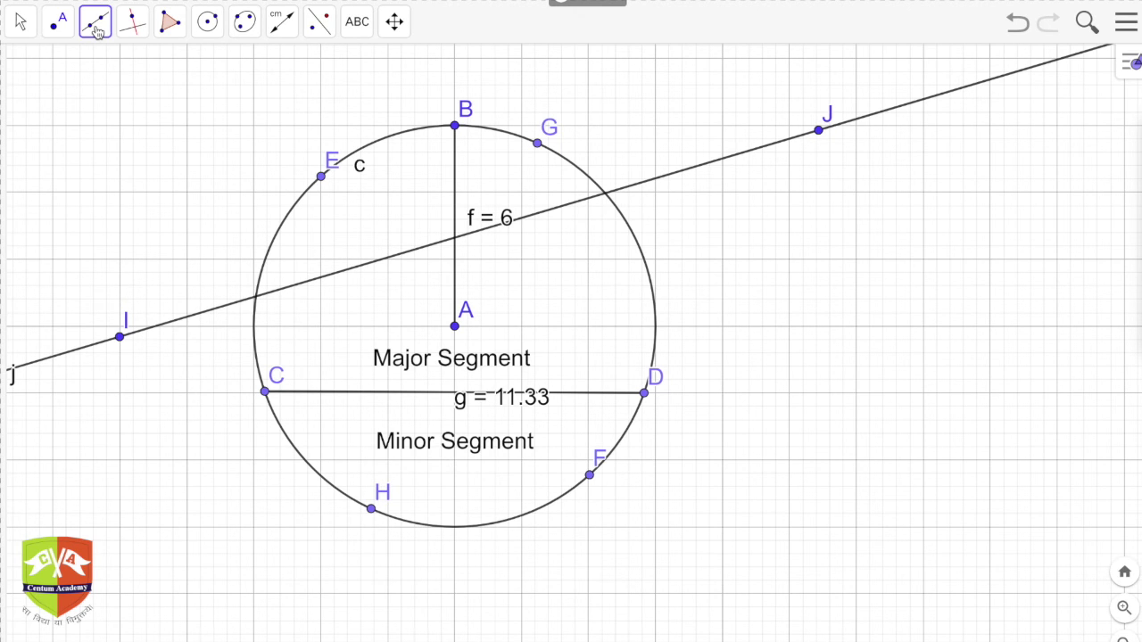
left_click(57, 23)
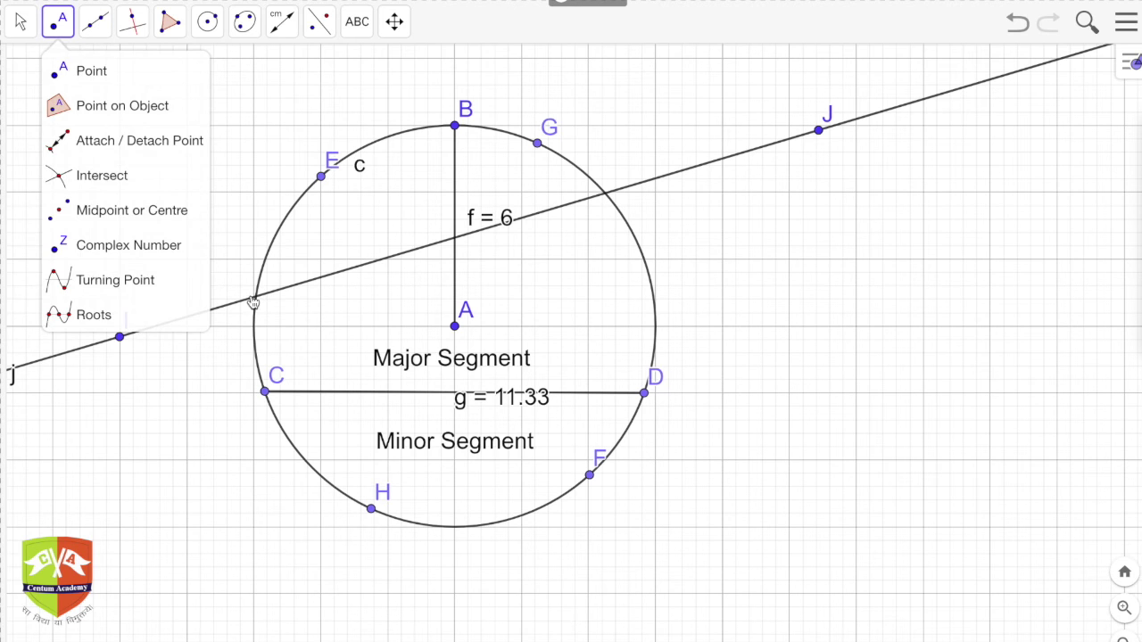
left_click(252, 298)
left_click(601, 195)
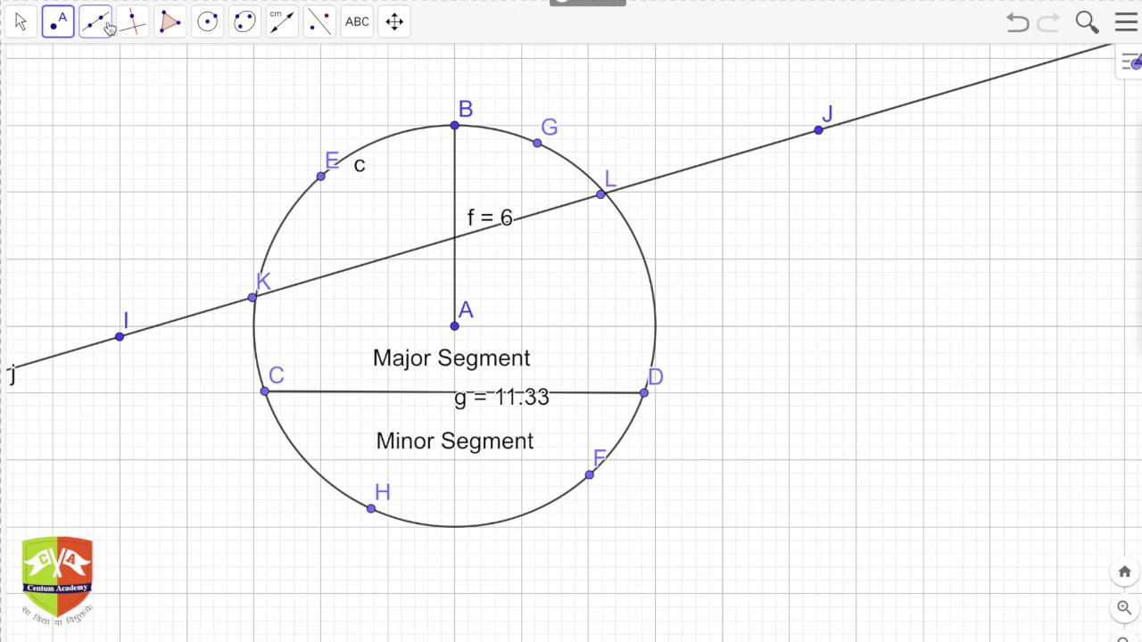
left_click(1016, 27)
left_click(1017, 27)
- Mark both intersection points of line IJ with the circle
left_click(55, 26)
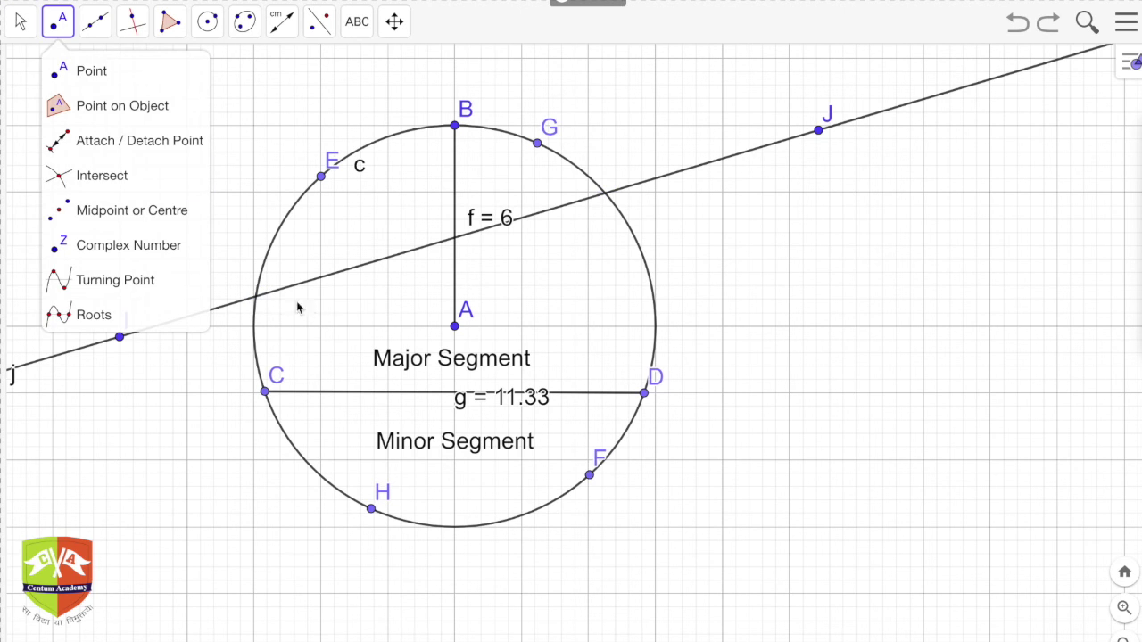
left_click(258, 302)
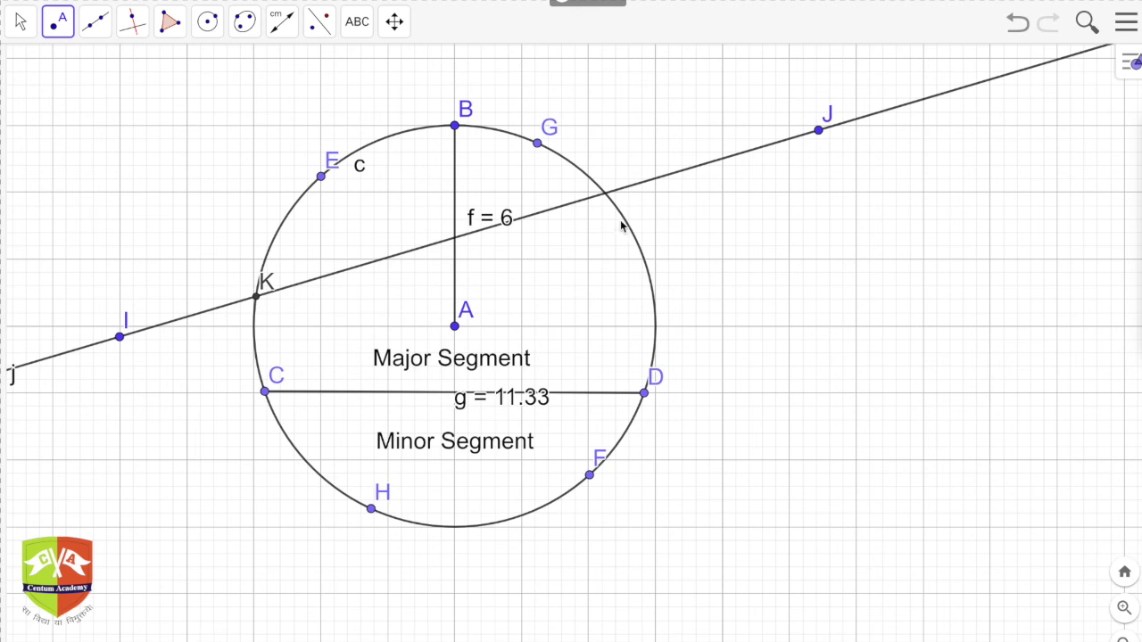
left_click(606, 196)
- Move point J up beside the circle until line IJ touches the circle only at point E
left_click(19, 23)
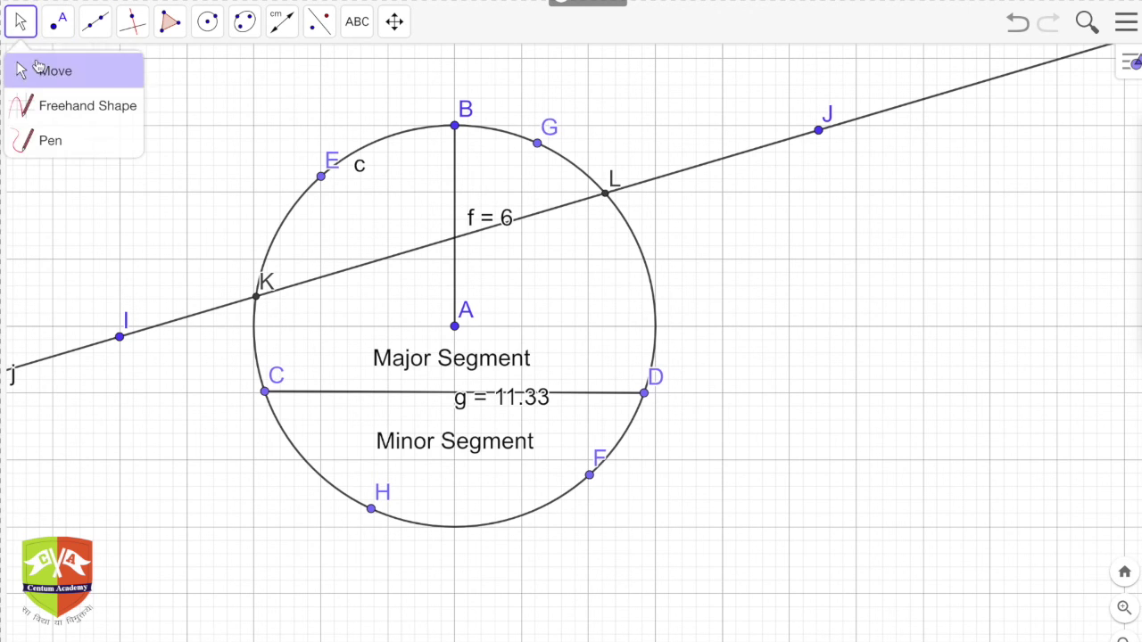
left_click_drag(818, 130, 418, 105)
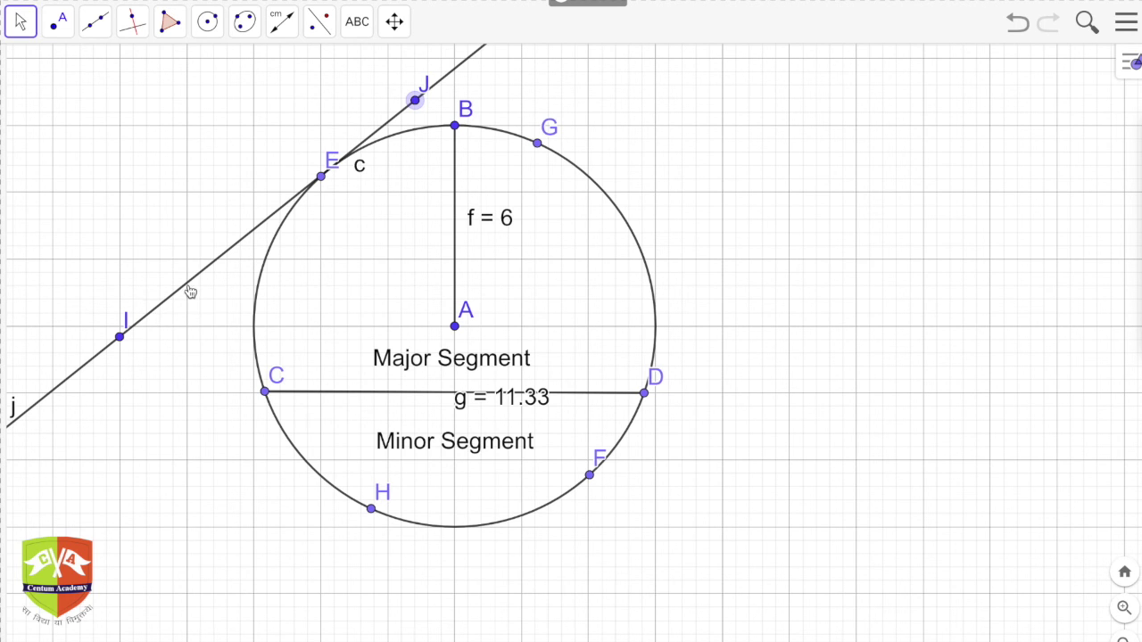
- Add the text "Tangent" and place it beside line IJ, just above point I
left_click(357, 21)
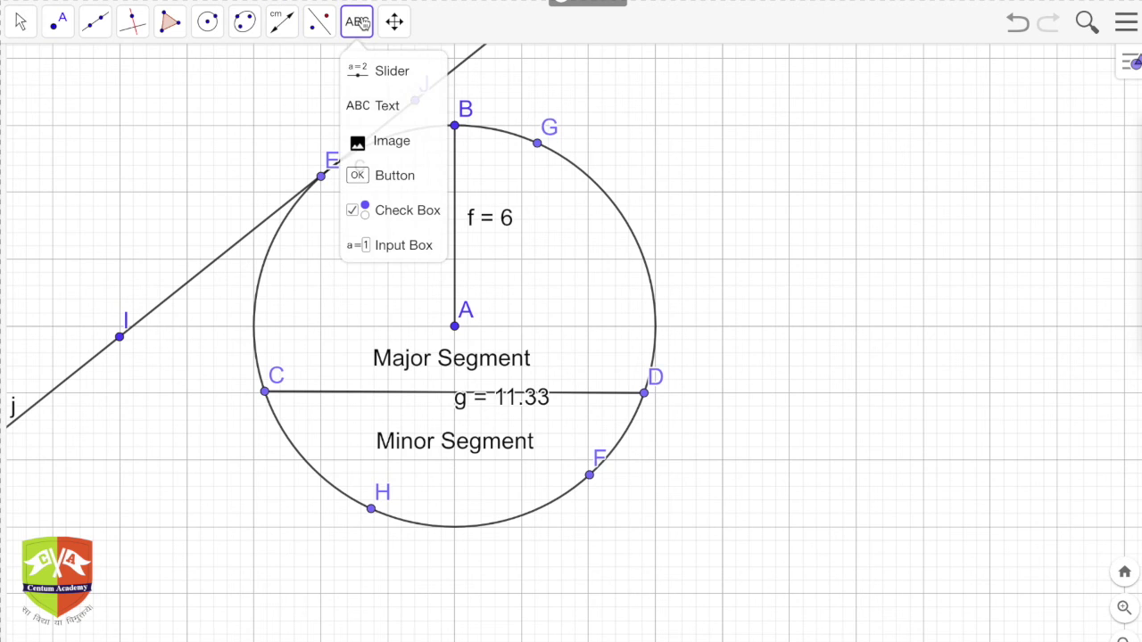
left_click(381, 118)
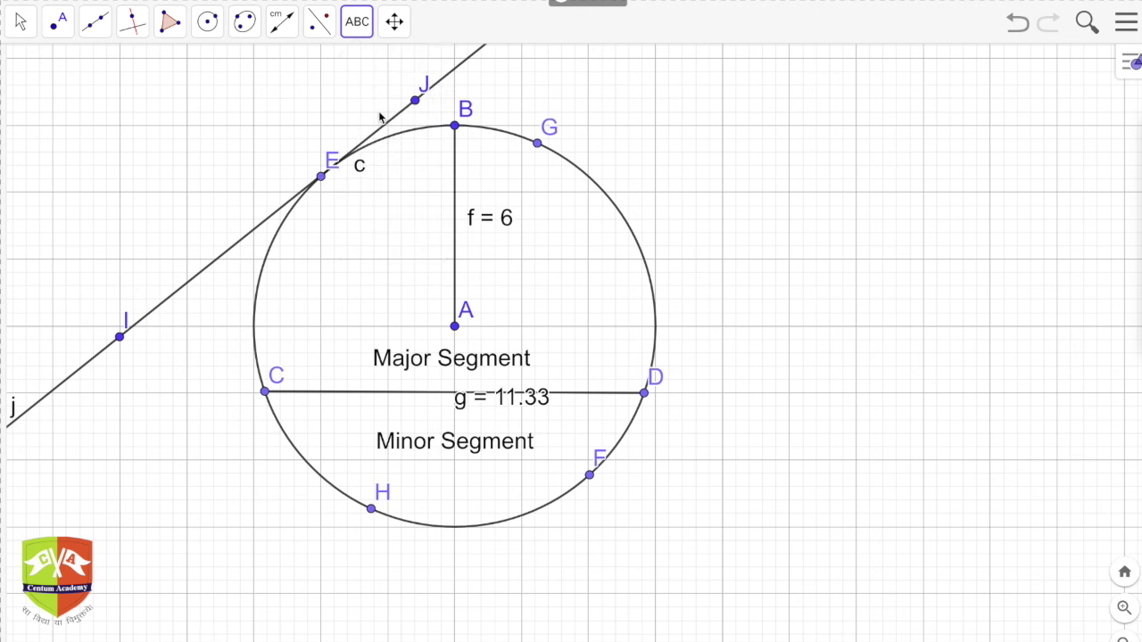
left_click(808, 115)
type("Tangent")
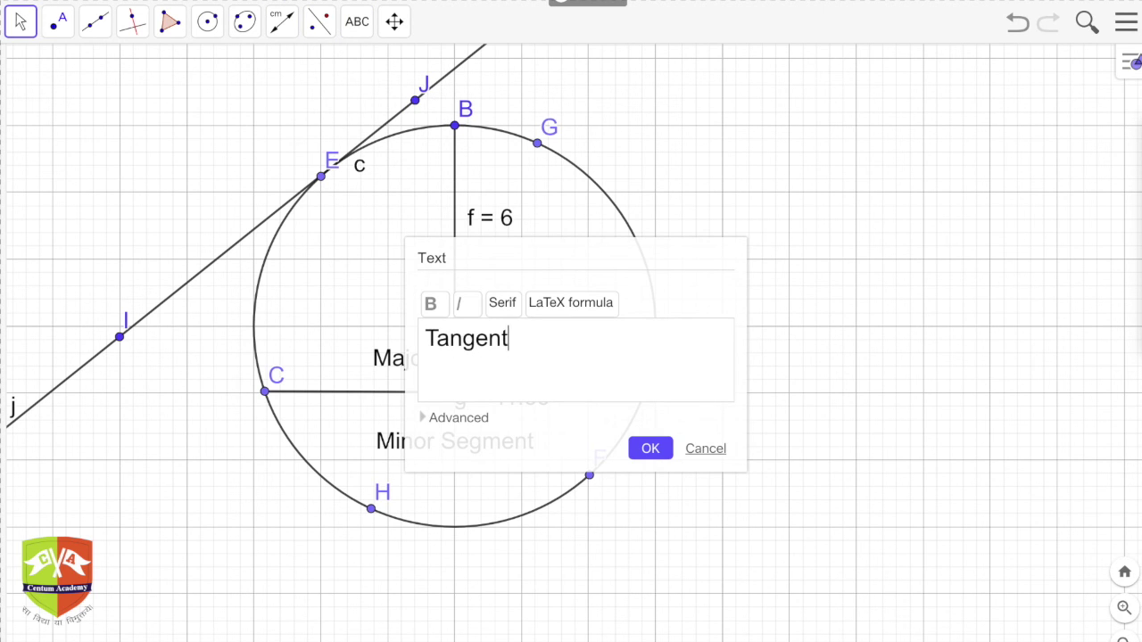
left_click(661, 458)
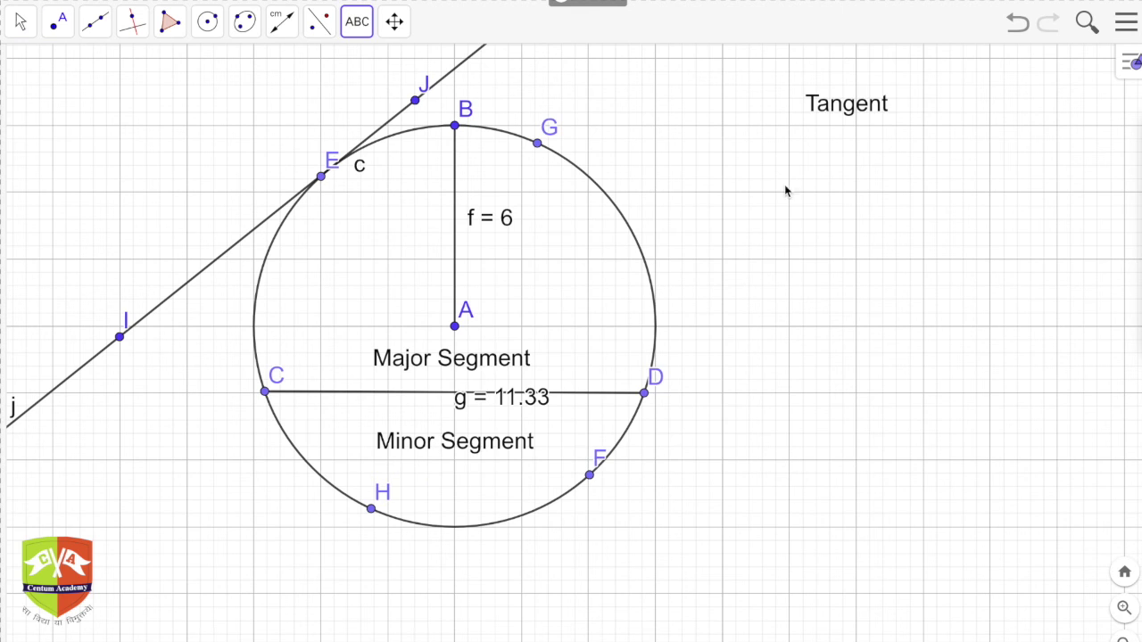
left_click_drag(846, 105, 166, 256)
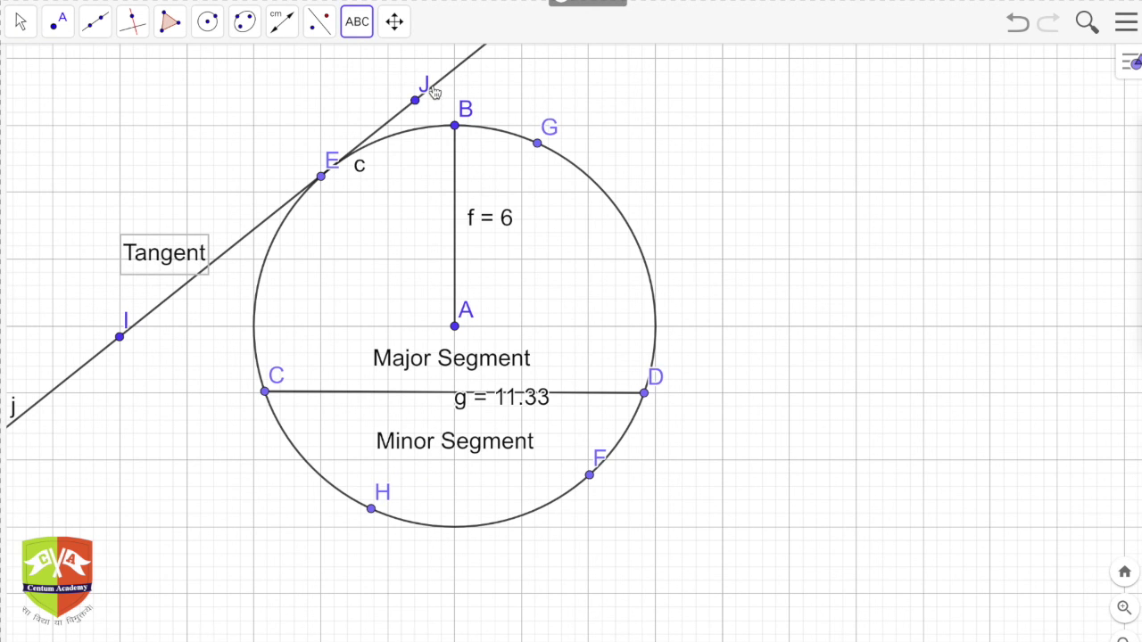
- Draw a second line through two new points outside the circle, cutting it from lower left to upper right below centre A
left_click(95, 22)
left_click(112, 85)
left_click(140, 518)
left_click(737, 235)
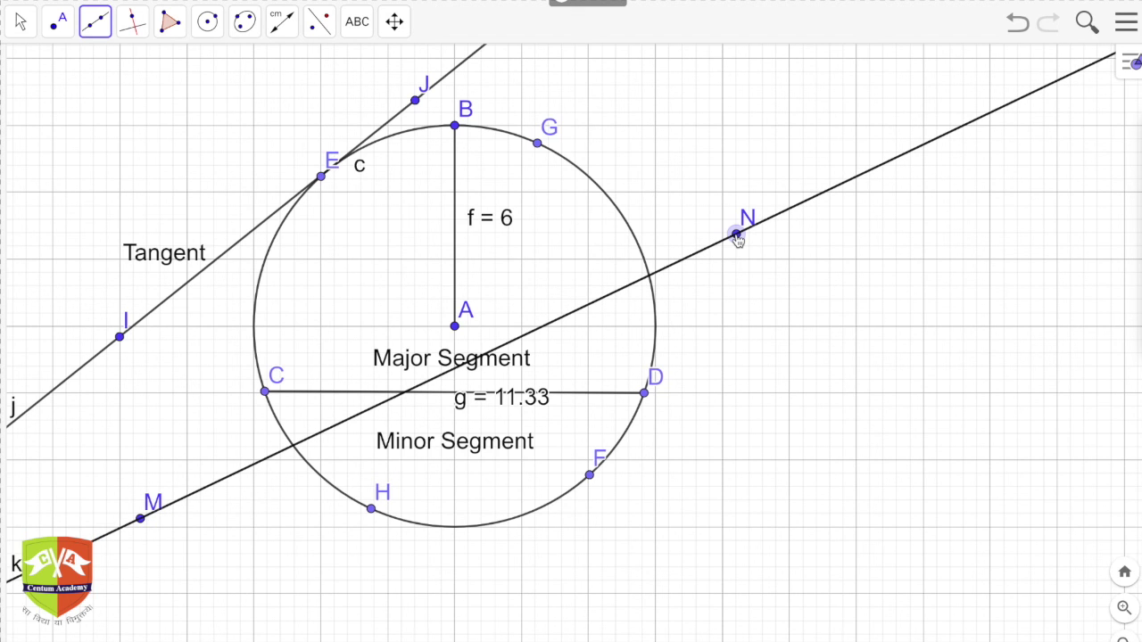
- Add the text "Secant" and place it beside line MN, to the right of point N
left_click(357, 22)
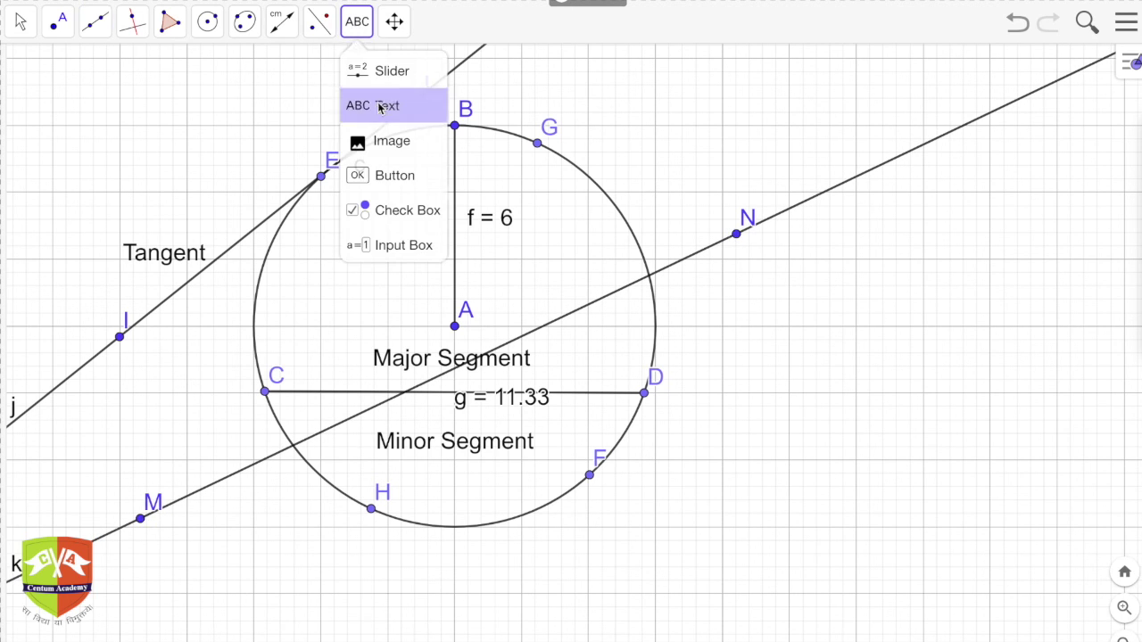
left_click(379, 107)
left_click(749, 339)
type("Se")
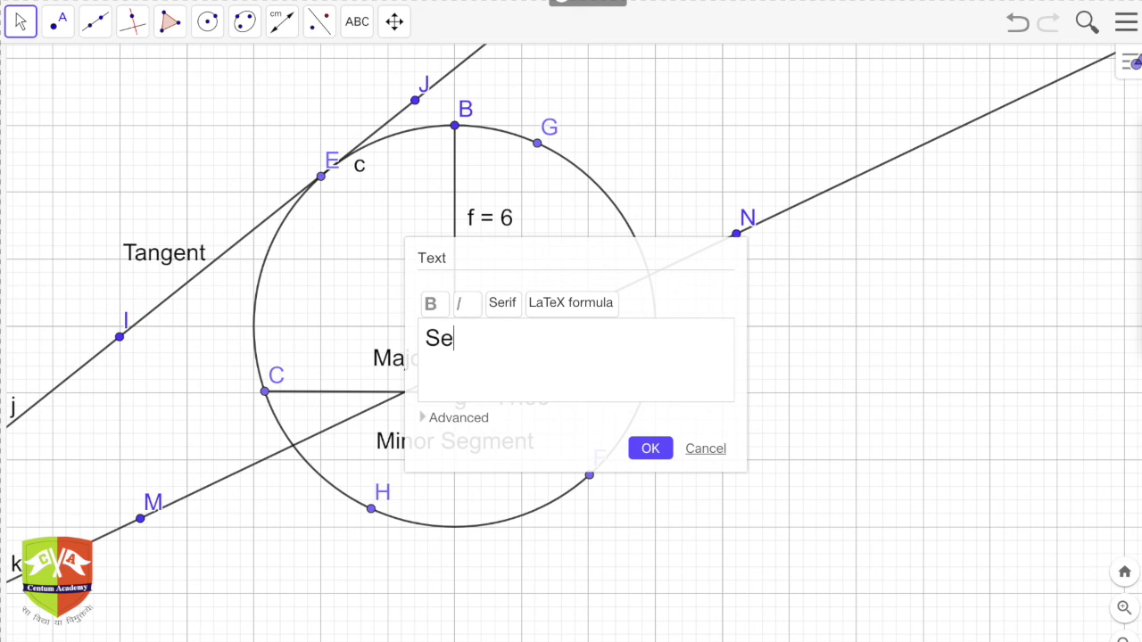
type("cant")
left_click(658, 454)
left_click_drag(793, 237, 858, 228)
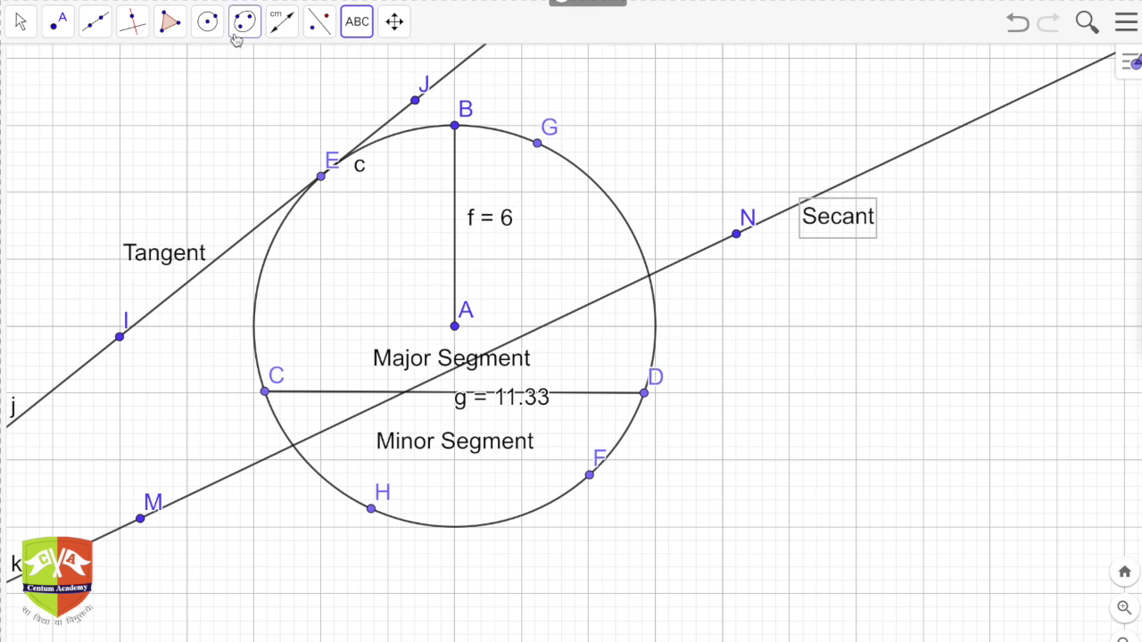
- Draw a steep line that passes left of the circle without touching it, from above the "Tangent" text to below the circle
left_click(94, 21)
left_click(112, 75)
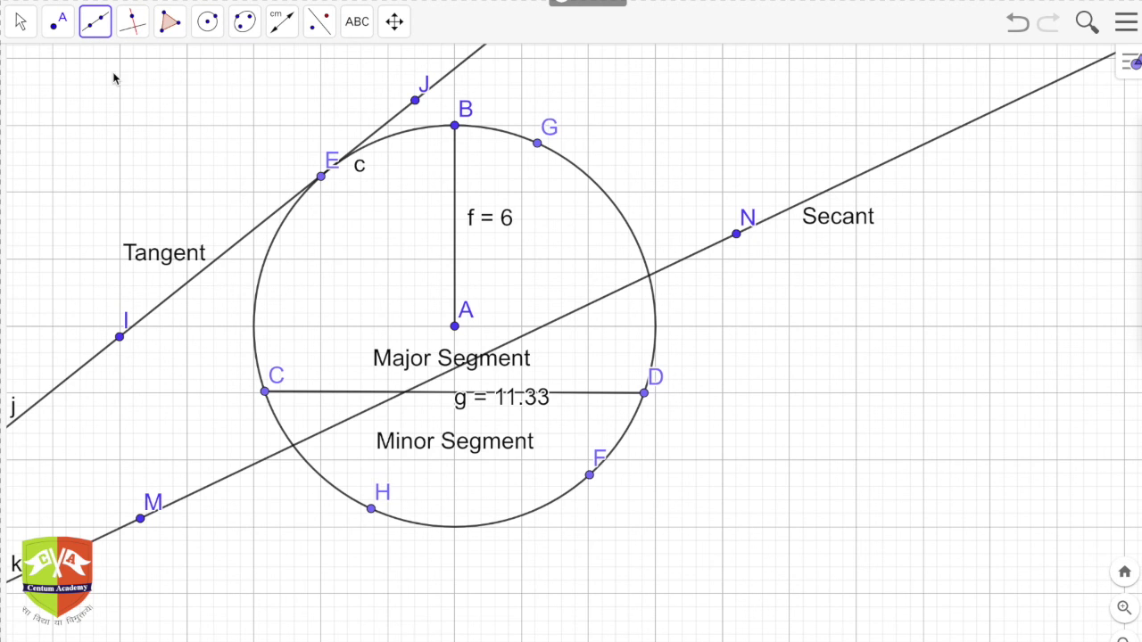
left_click(152, 152)
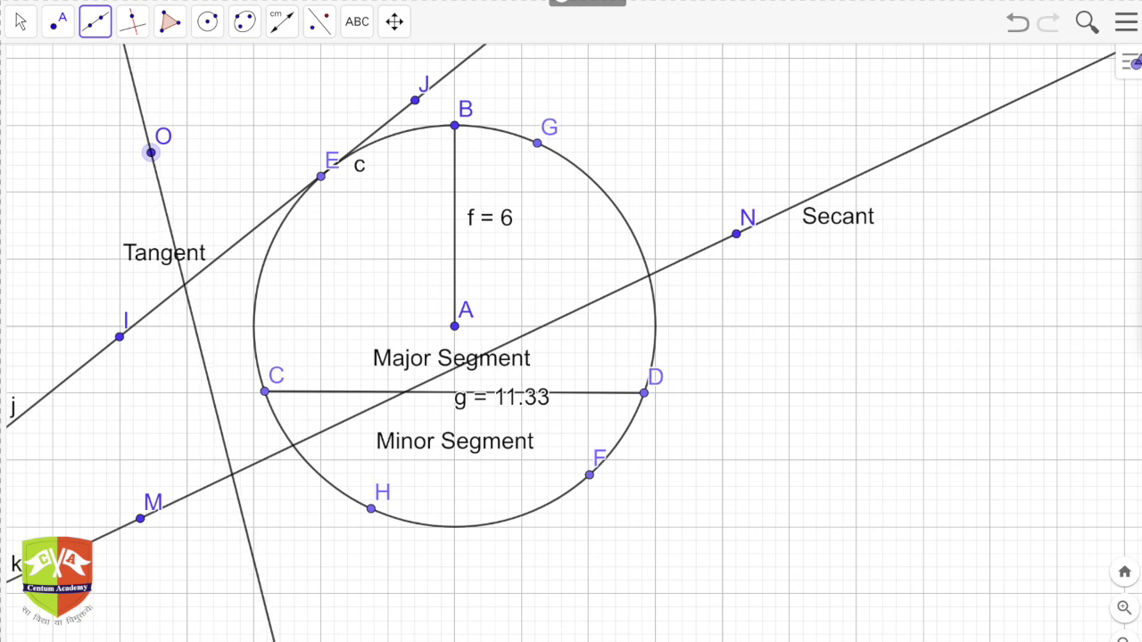
left_click(340, 632)
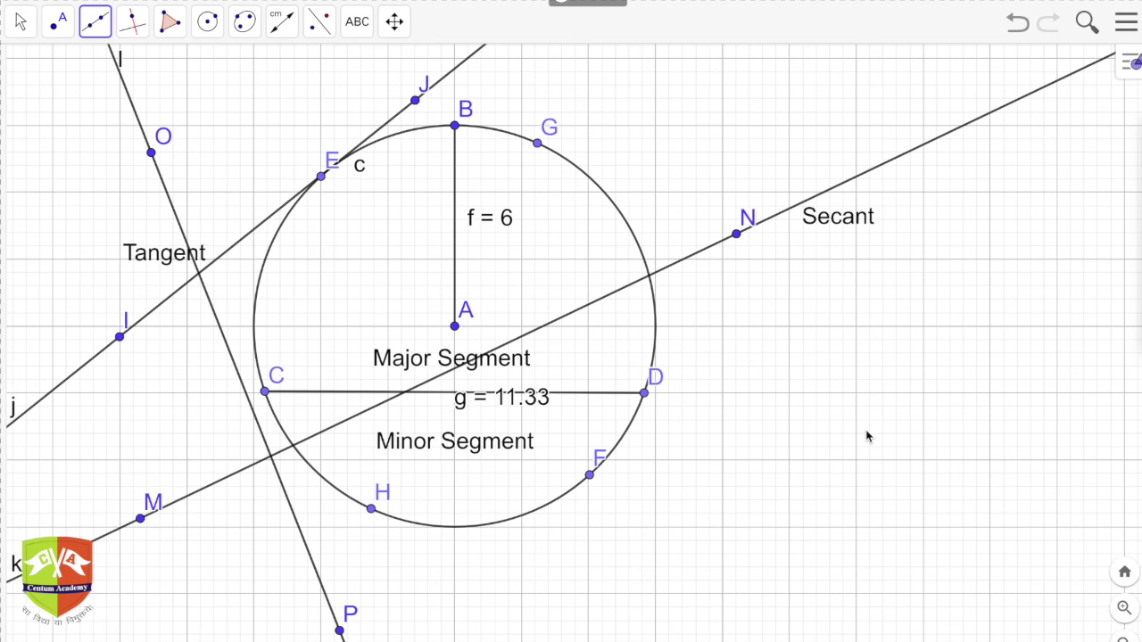
left_click(152, 255)
left_click(276, 135)
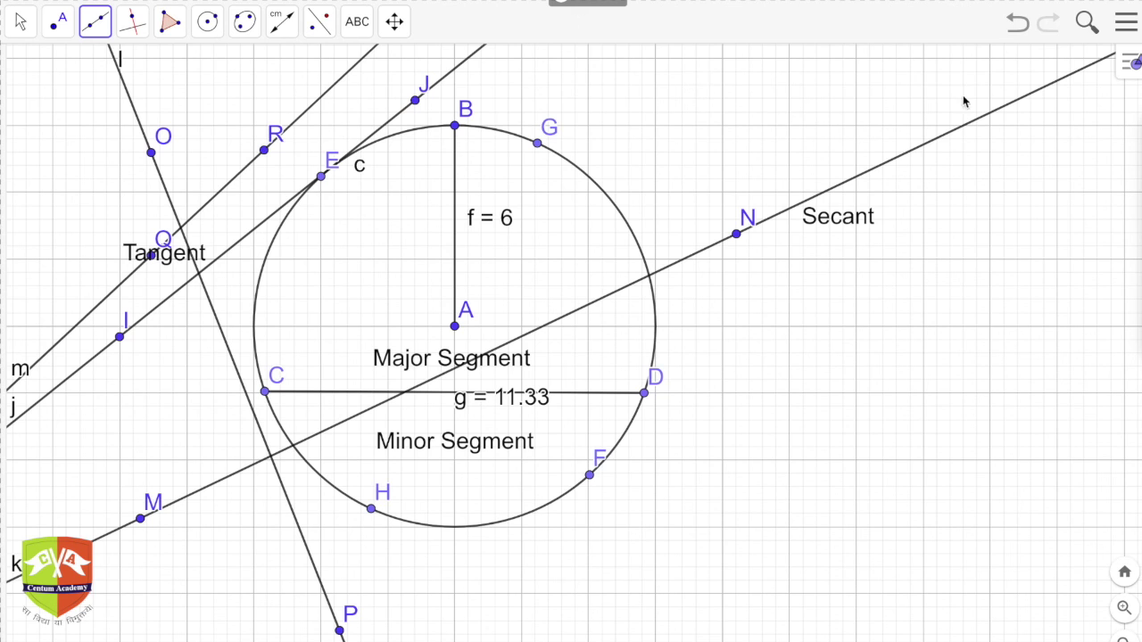
left_click(1020, 25)
left_click(165, 259)
left_click(1018, 25)
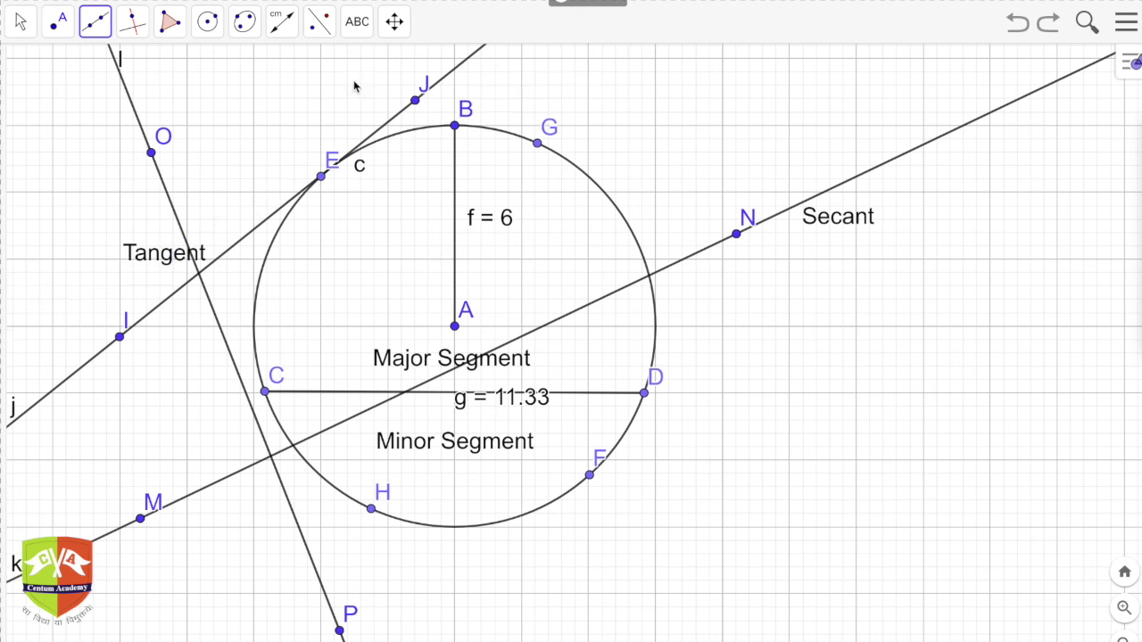
- Move the "Tangent" text up along line IJ to just left of point E
left_click(20, 21)
left_click_drag(137, 258, 256, 170)
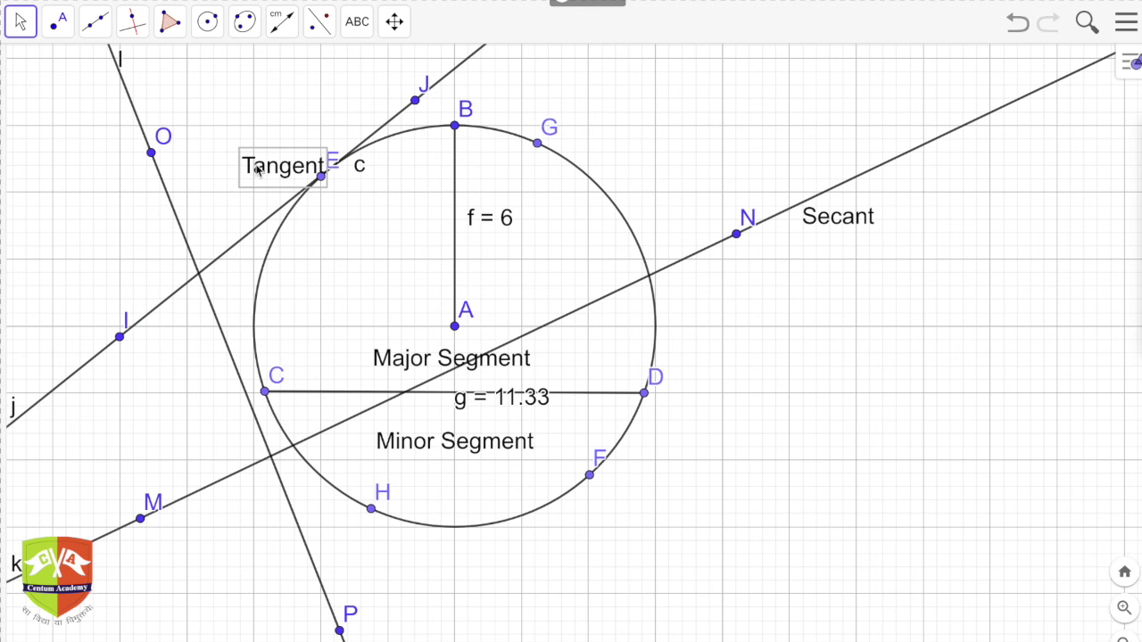